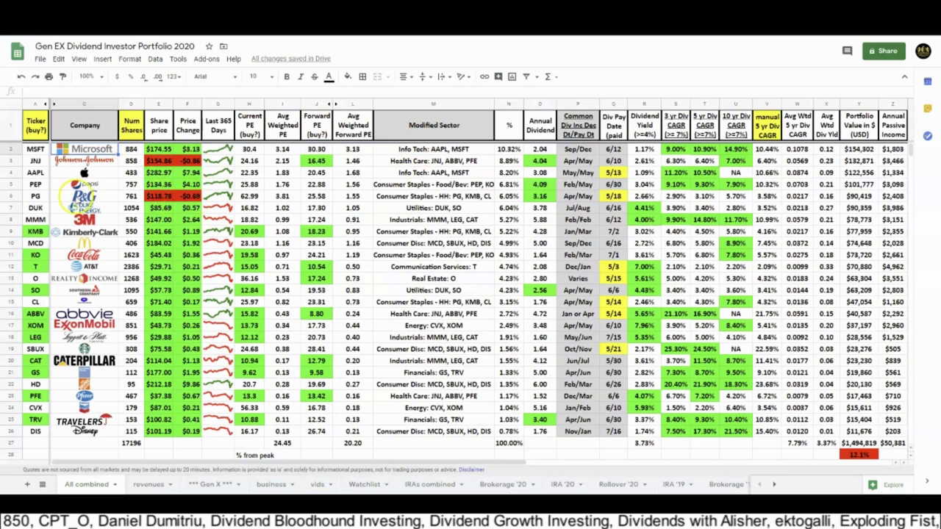
# Delete the old Johnson & Johnson logo from cell C3
pyautogui.click(32, 133)
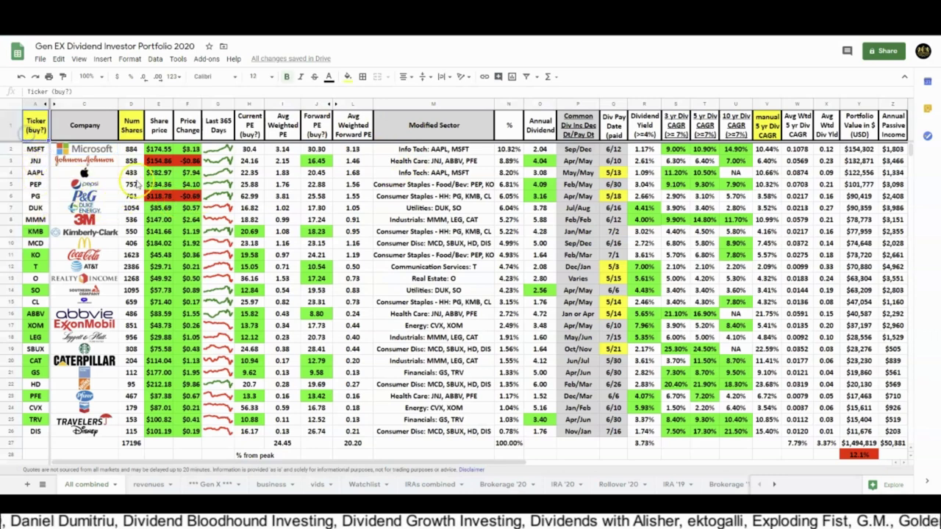
pyautogui.click(93, 163)
pyautogui.press('Delete')
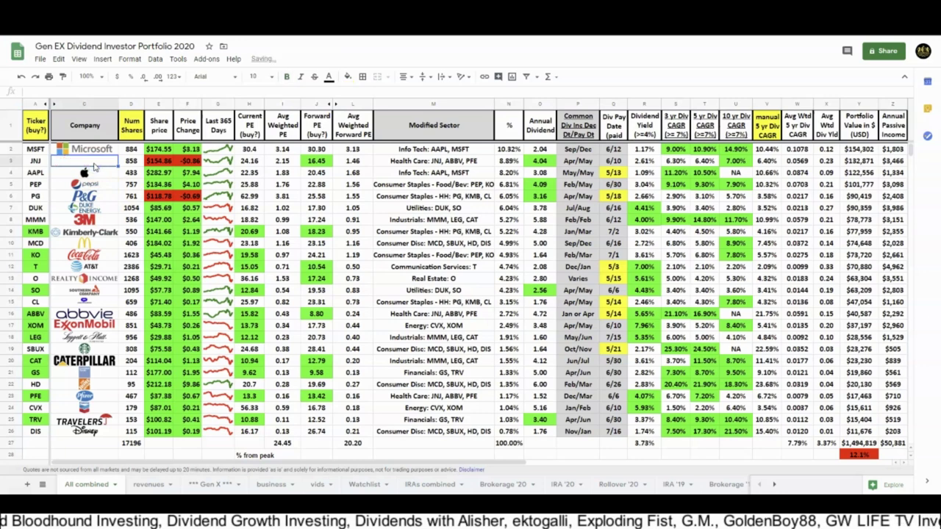
# Insert the first 'jnj logo' Google Images result into C3 as an in-cell image
pyautogui.click(104, 60)
pyautogui.moveTo(132, 211)
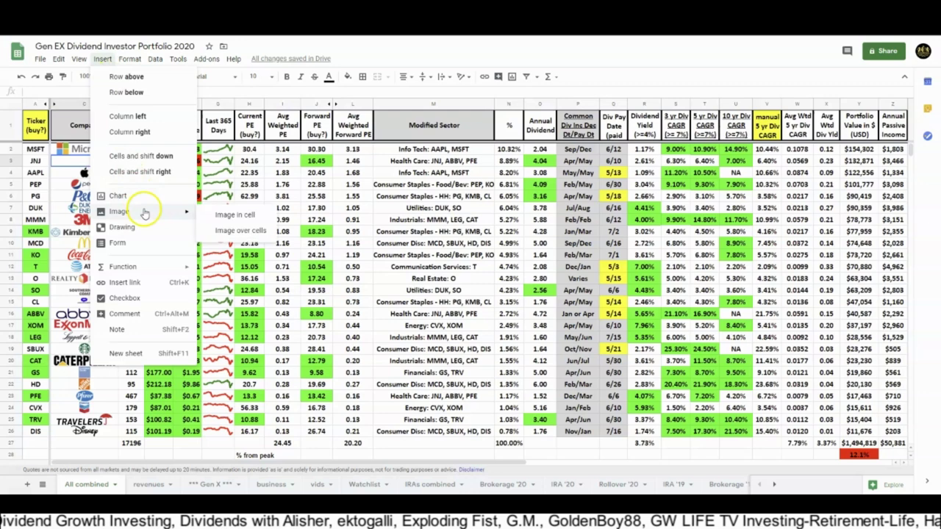
pyautogui.click(220, 214)
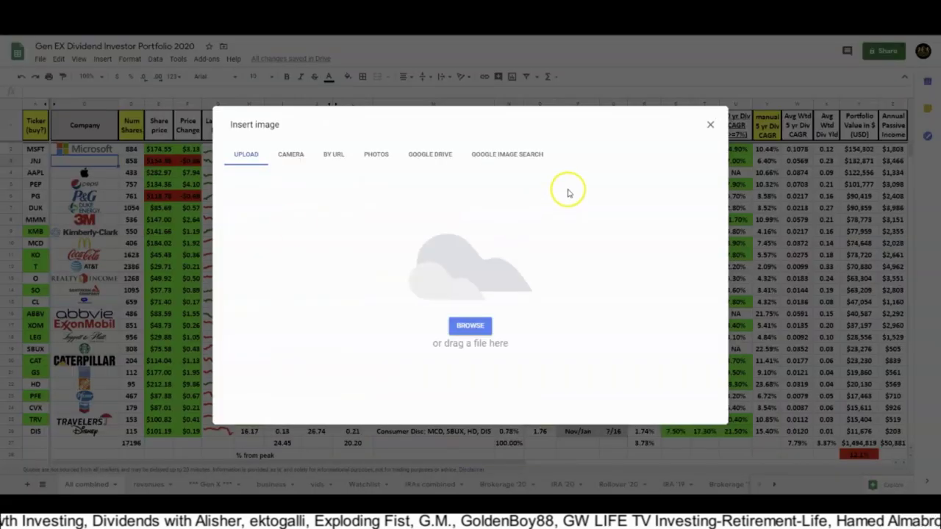
pyautogui.click(529, 161)
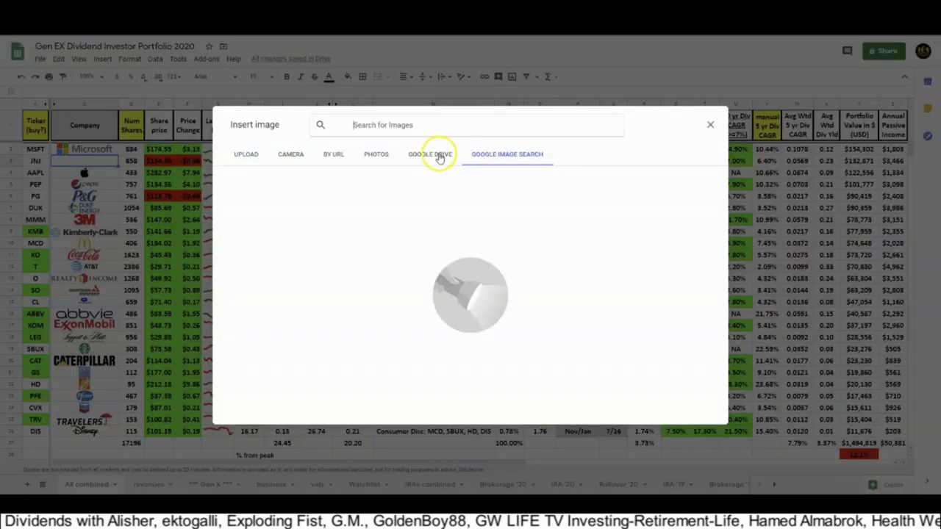
pyautogui.write('jnj logo')
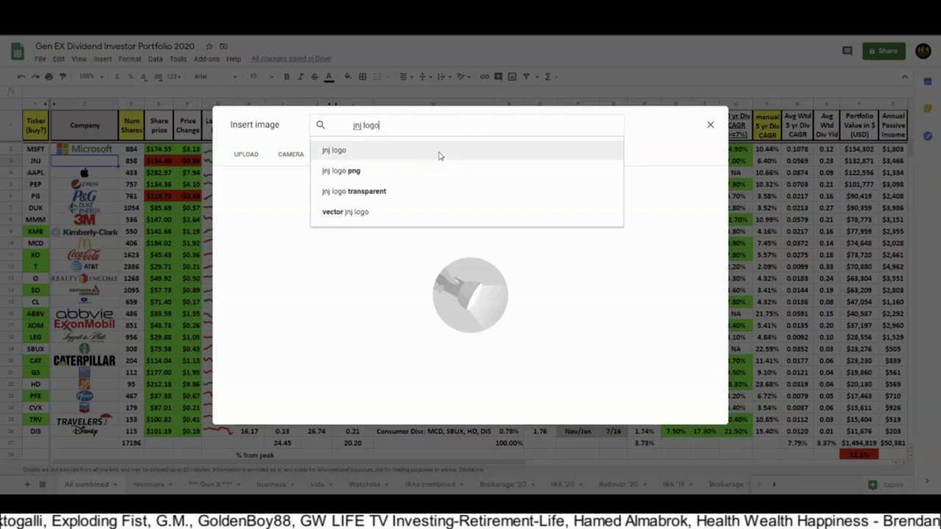
pyautogui.click(439, 152)
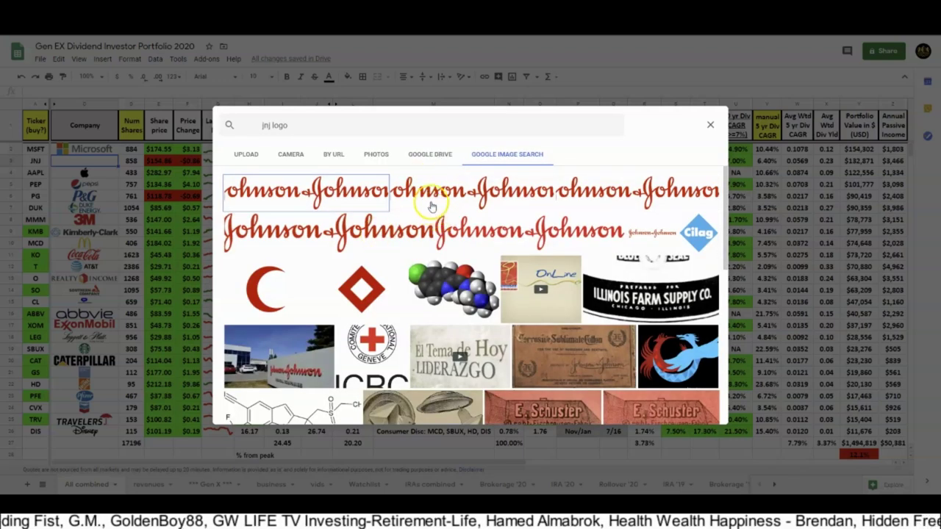
pyautogui.click(351, 197)
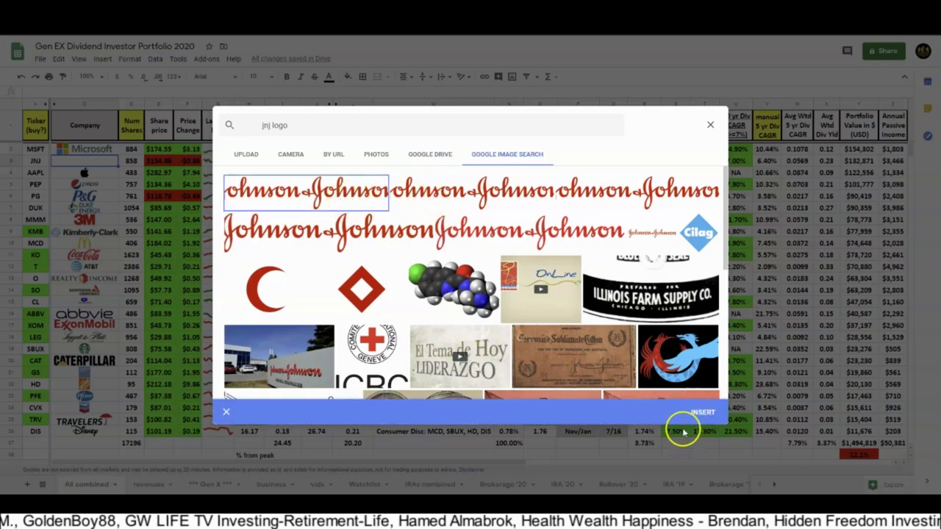
pyautogui.click(698, 412)
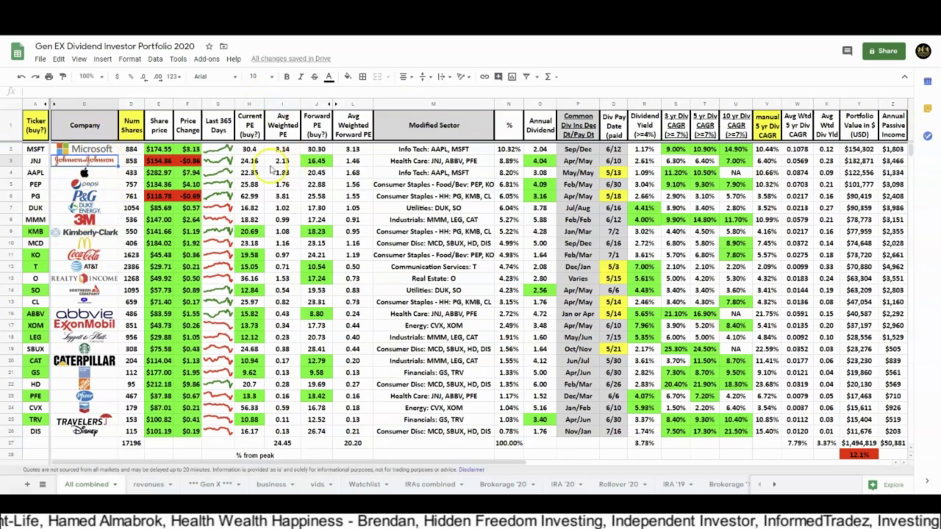
pyautogui.click(252, 161)
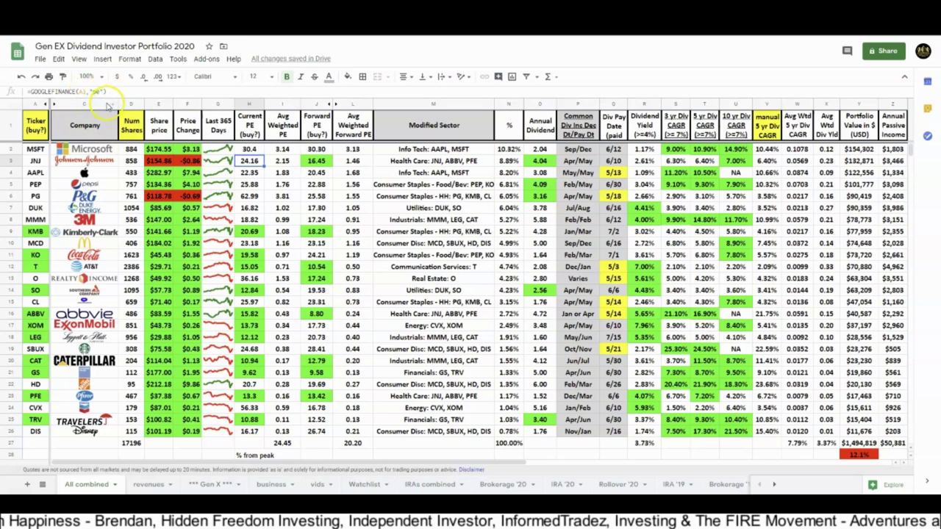
pyautogui.click(290, 161)
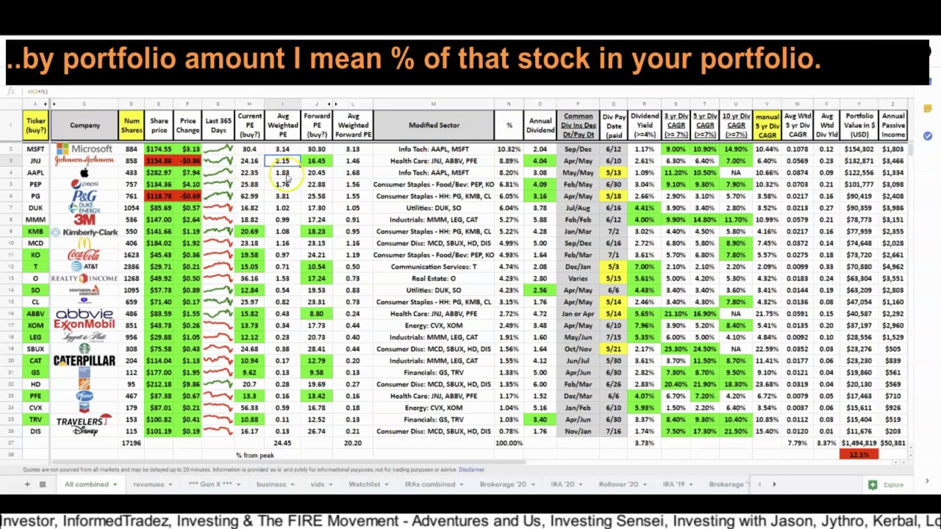
pyautogui.click(283, 444)
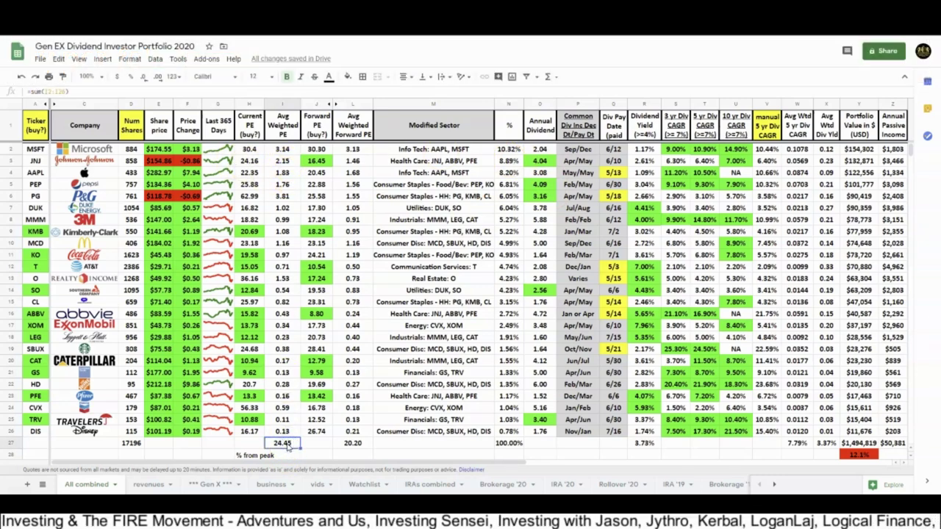
pyautogui.click(541, 148)
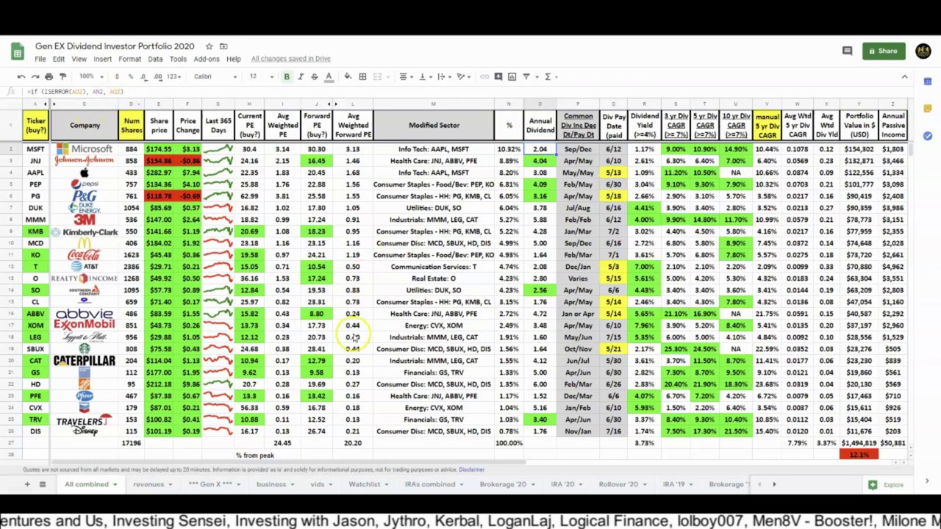
pyautogui.moveTo(447, 465); pyautogui.dragTo(808, 467)
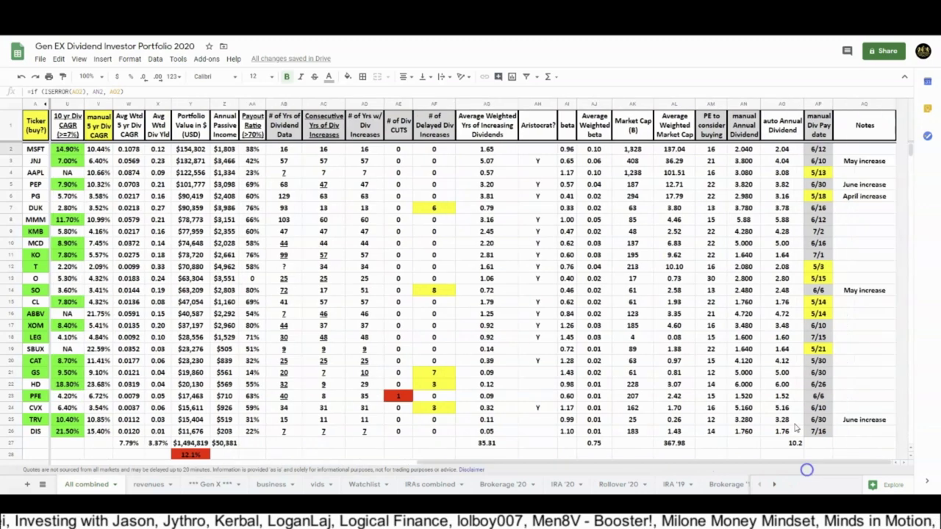
pyautogui.click(783, 150)
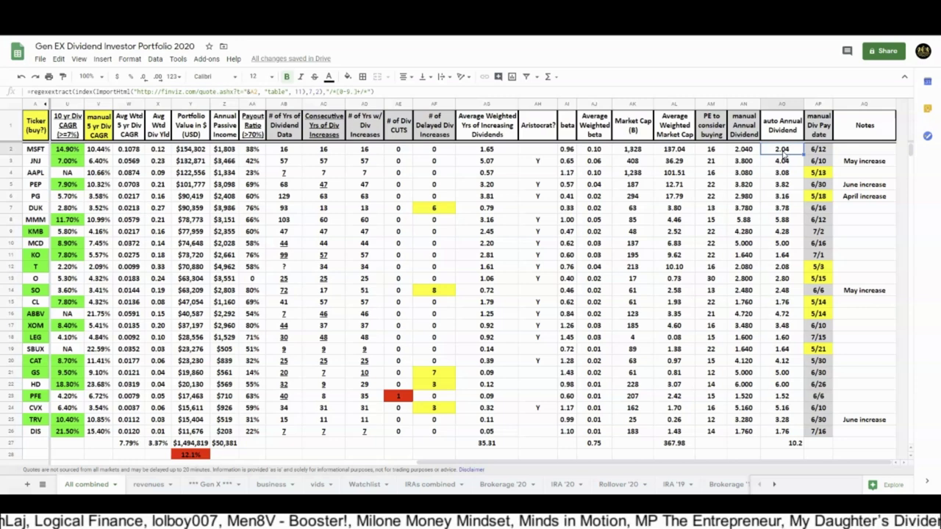
pyautogui.click(745, 150)
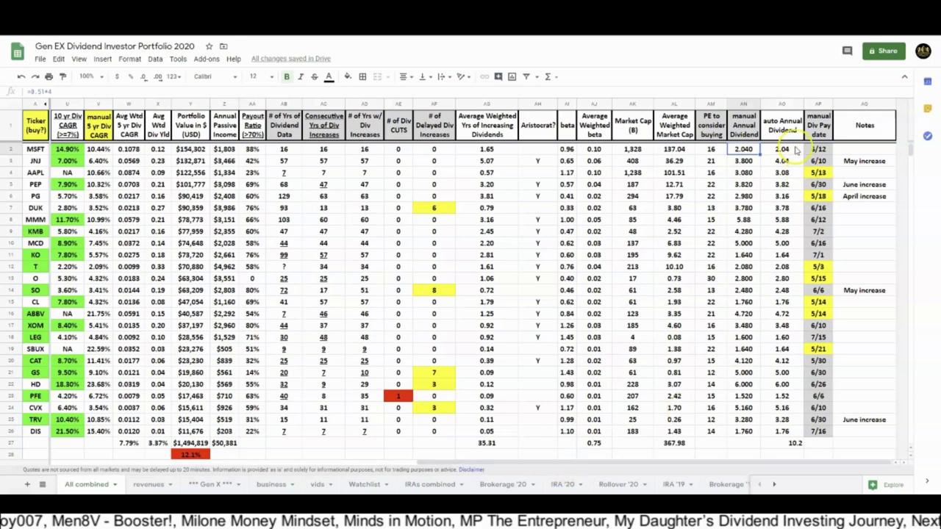
pyautogui.click(774, 105)
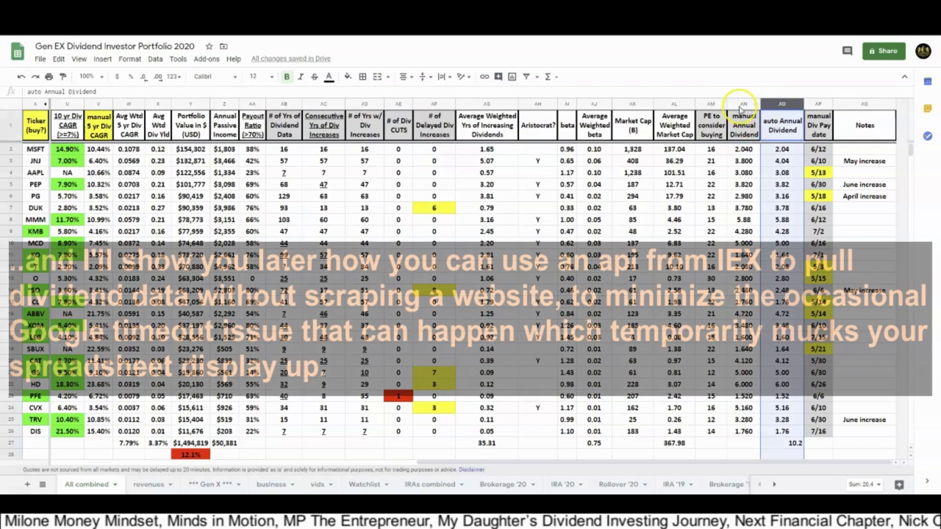
pyautogui.click(743, 104)
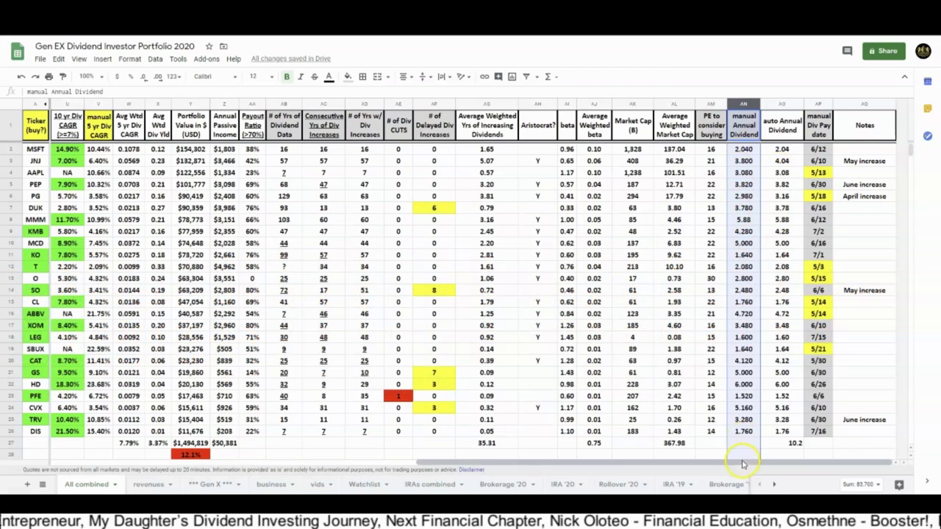
pyautogui.click(746, 363)
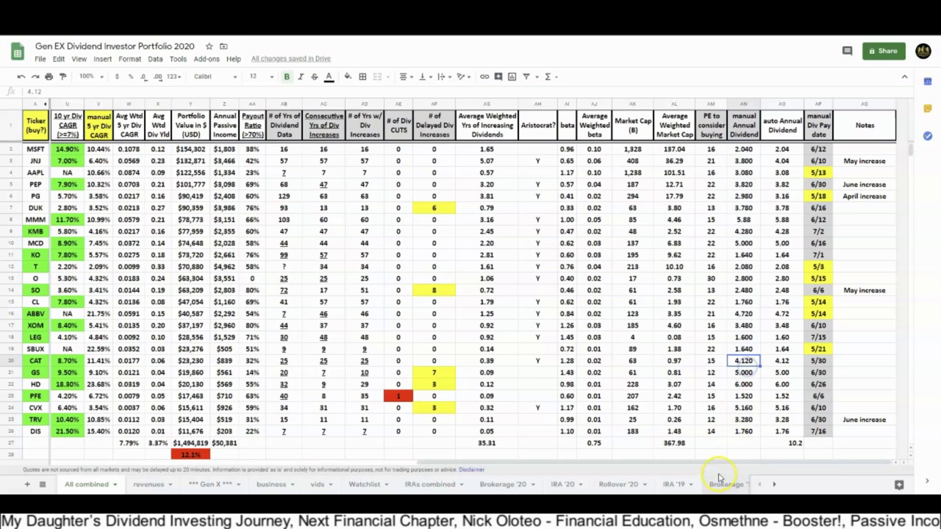
pyautogui.moveTo(714, 455); pyautogui.dragTo(522, 450)
pyautogui.click(257, 149)
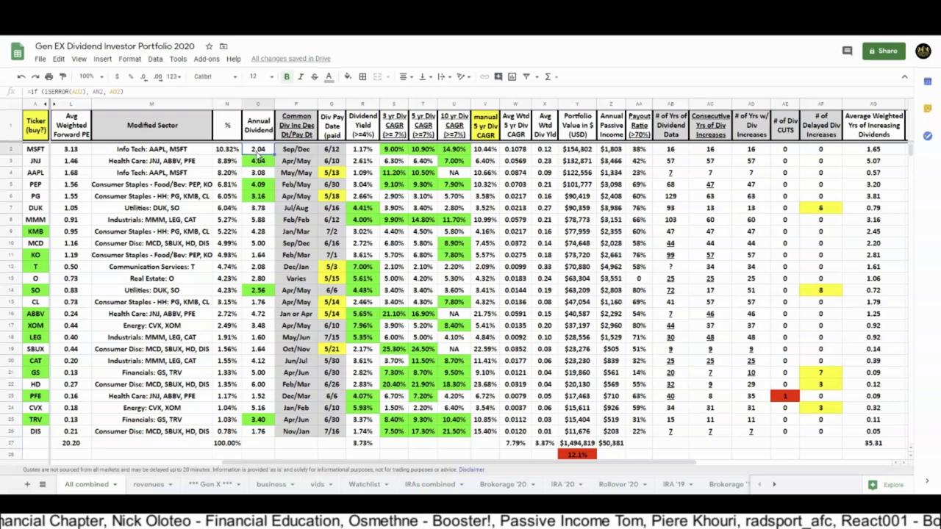
pyautogui.write('1')
pyautogui.press('Return')
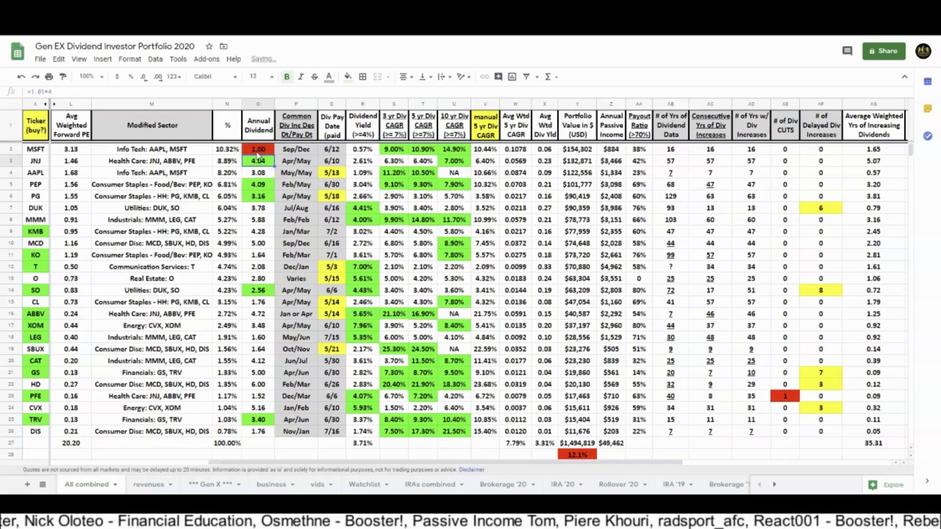
pyautogui.press('Up')
pyautogui.write('4')
pyautogui.press('Return')
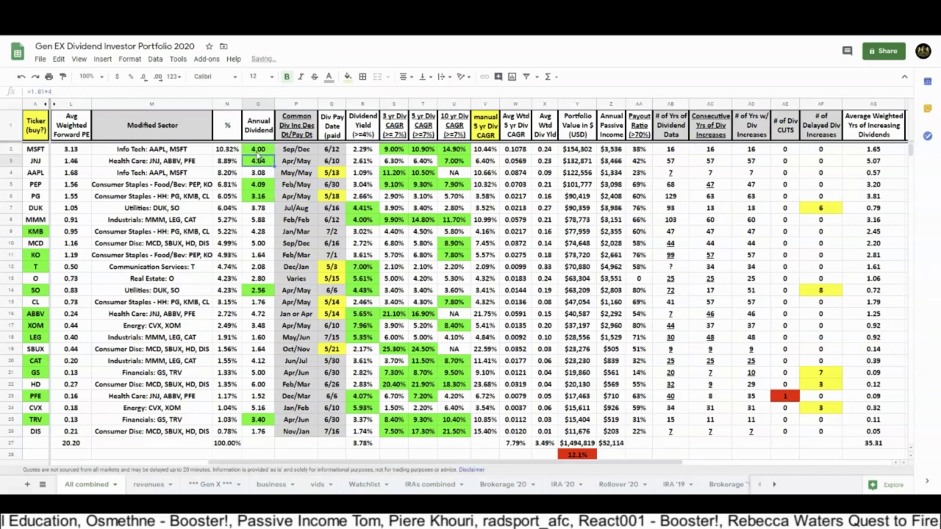
pyautogui.hotkey('ctrl', 'z')
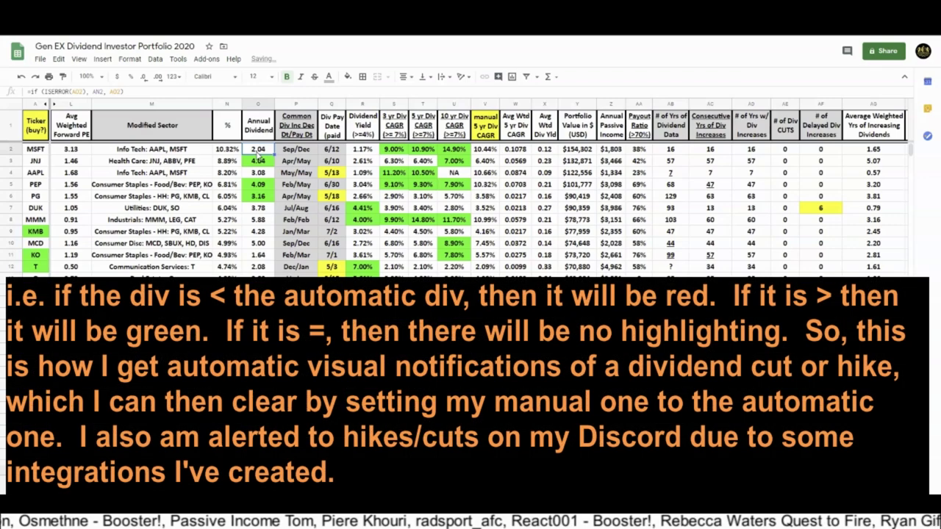
pyautogui.hotkey('ctrl', 'z')
pyautogui.click(258, 149)
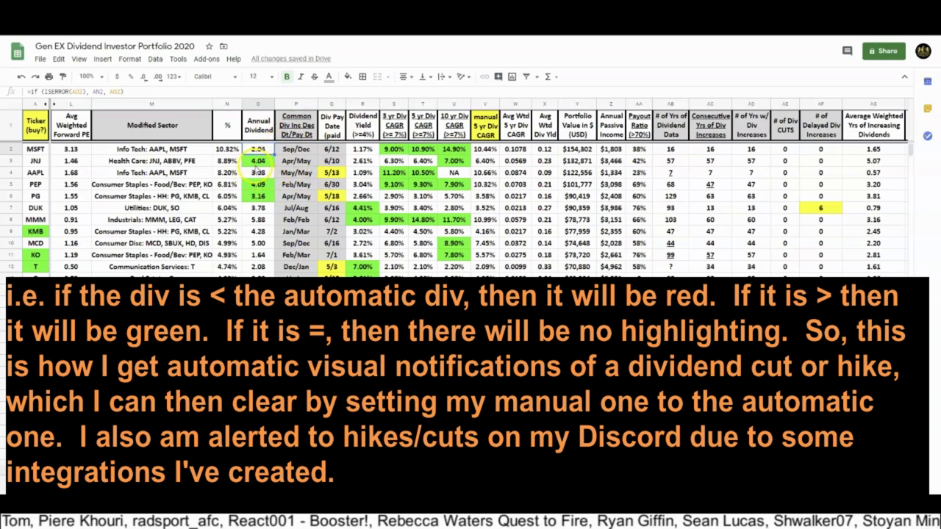
pyautogui.click(258, 161)
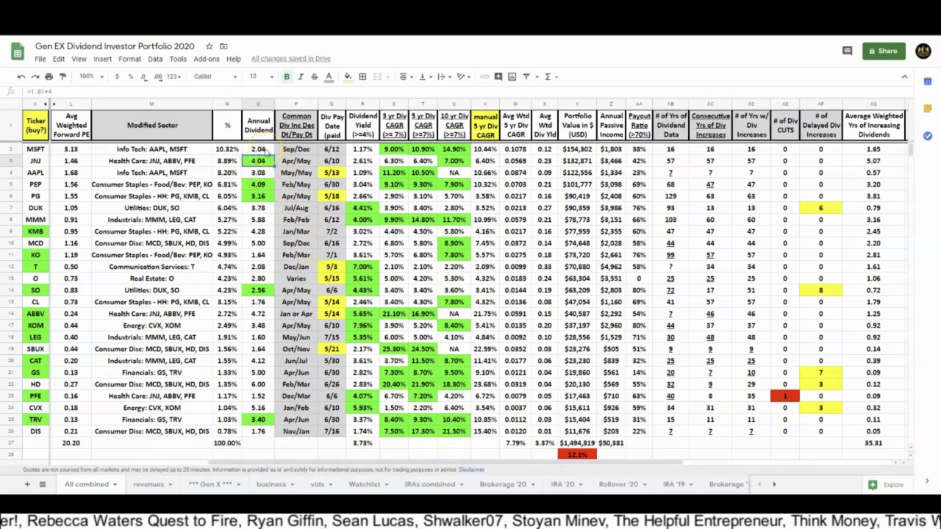
# Review the conditional formatting rules applied to cell O2
pyautogui.rightClick(265, 149)
pyautogui.click(321, 458)
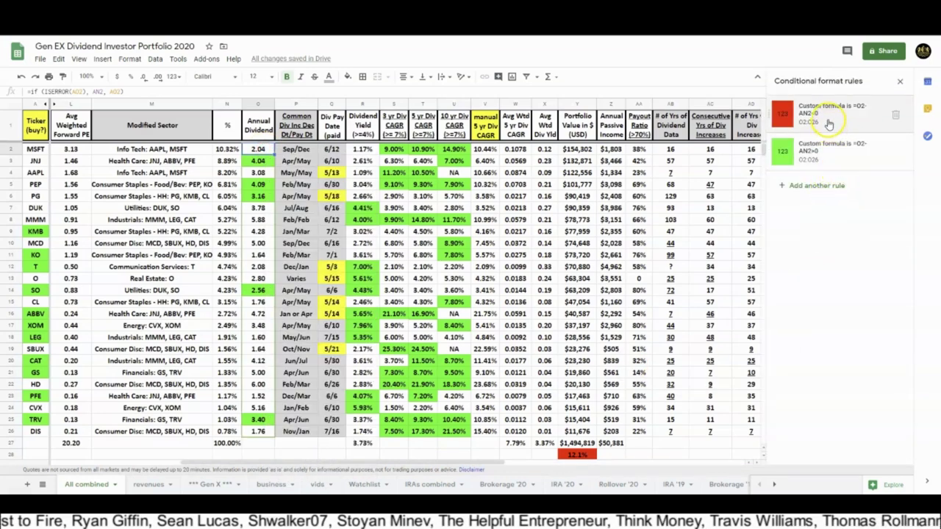
pyautogui.click(900, 81)
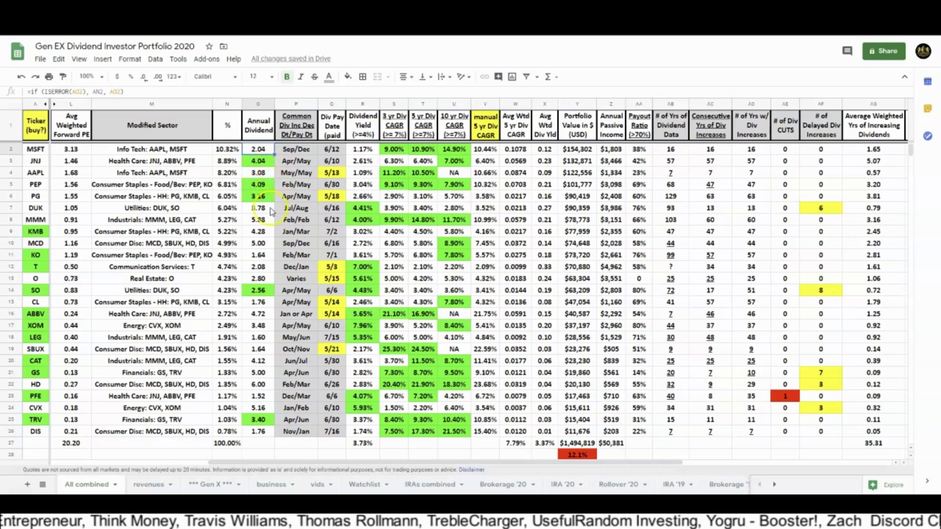
# Change JNJ's manual annual dividend from 3.800 to 4.040
pyautogui.click(269, 162)
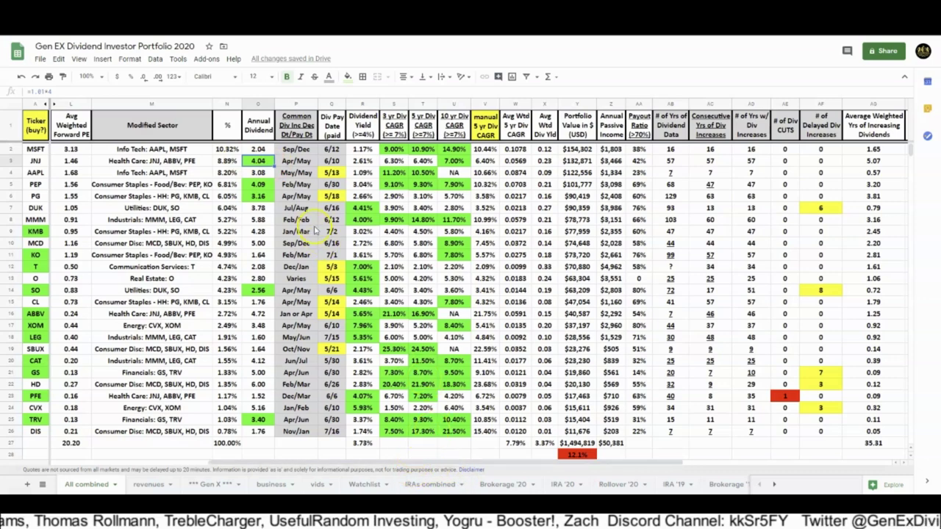
pyautogui.moveTo(475, 462); pyautogui.dragTo(717, 463)
pyautogui.click(744, 160)
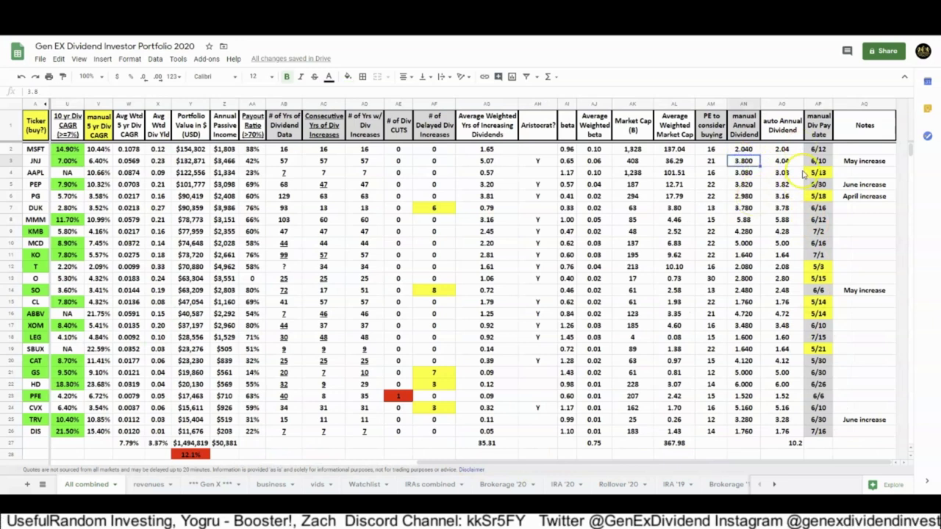
pyautogui.write('4')
pyautogui.press('Left')
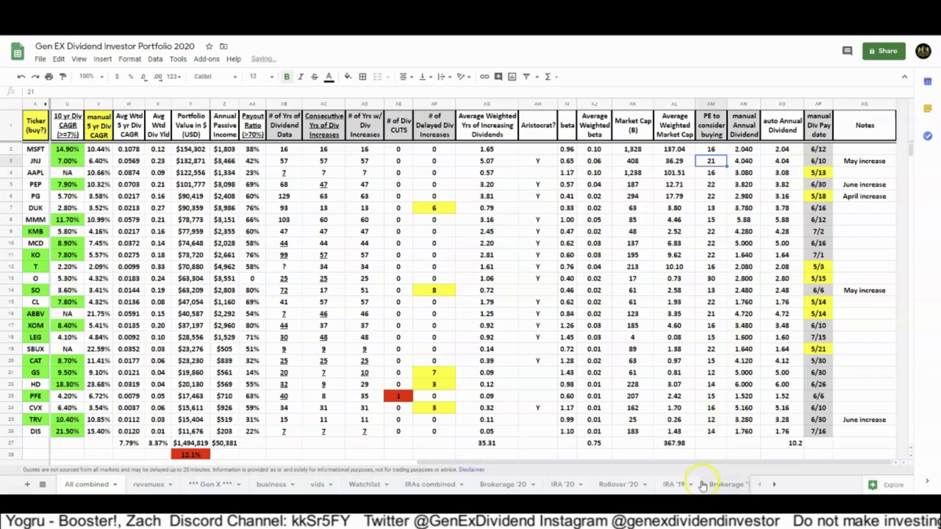
pyautogui.moveTo(702, 461); pyautogui.dragTo(415, 468)
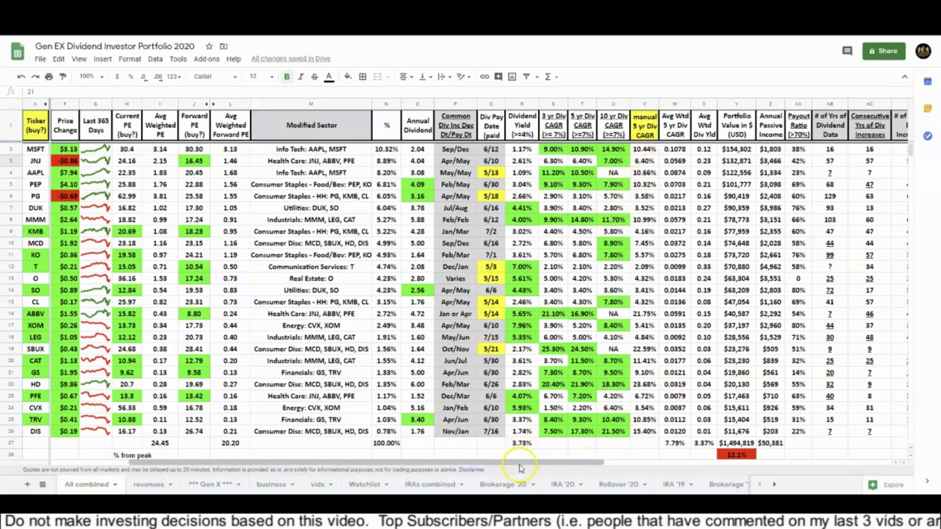
pyautogui.moveTo(546, 463); pyautogui.dragTo(575, 463)
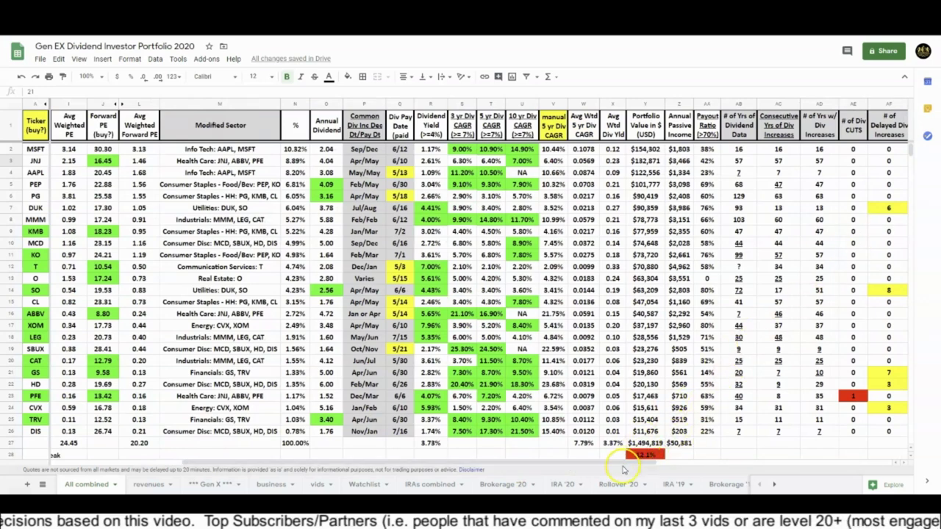
pyautogui.moveTo(645, 463); pyautogui.dragTo(795, 461)
pyautogui.click(686, 149)
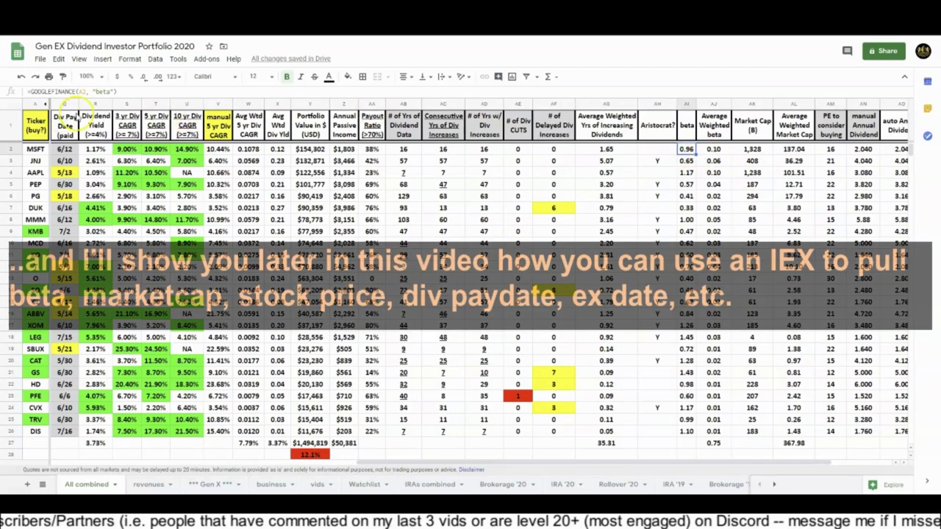
pyautogui.click(713, 150)
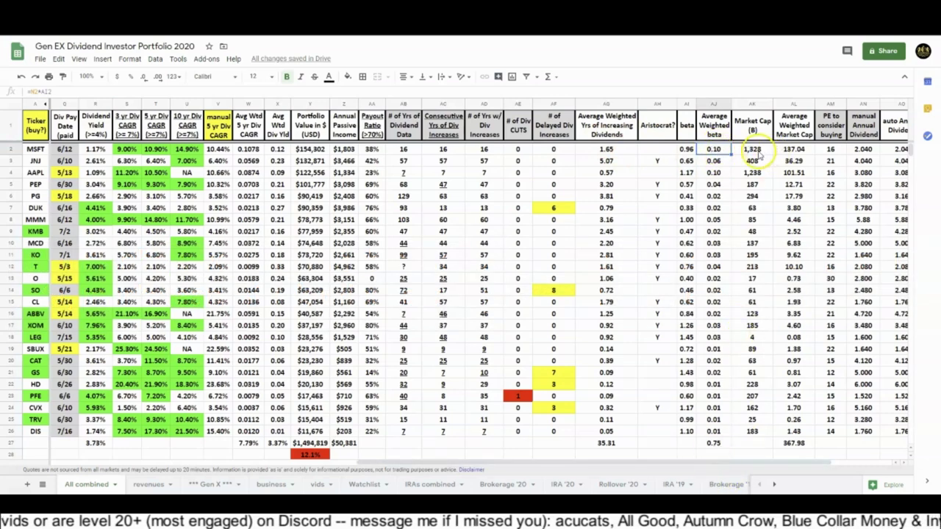
pyautogui.click(757, 150)
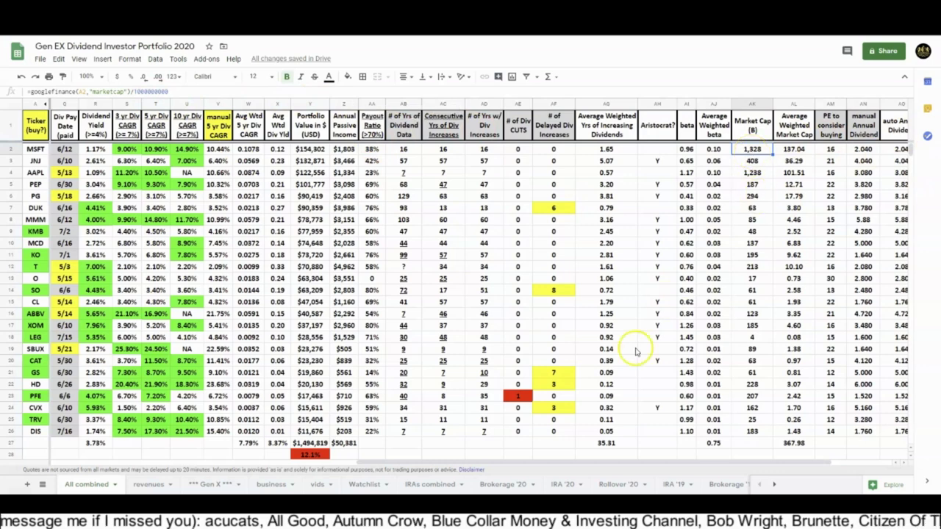
pyautogui.moveTo(626, 464); pyautogui.dragTo(695, 464)
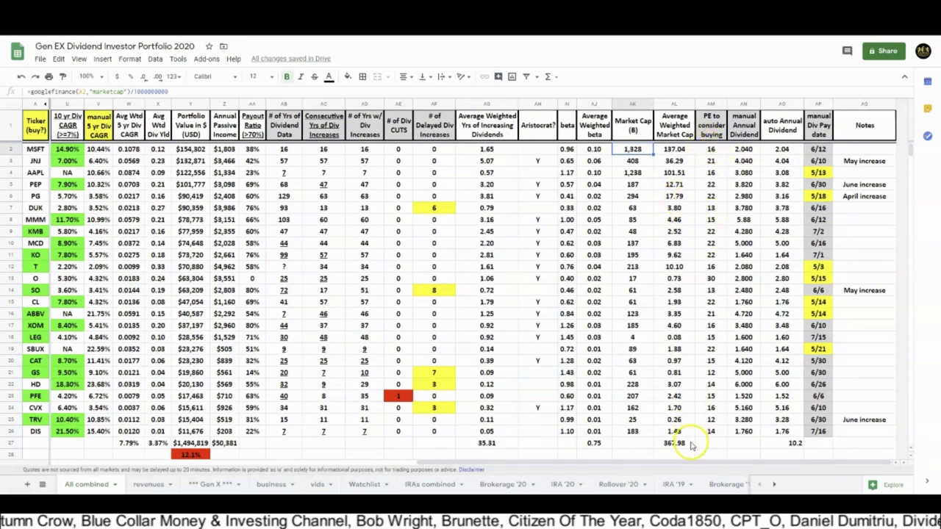
pyautogui.moveTo(697, 465); pyautogui.dragTo(336, 444)
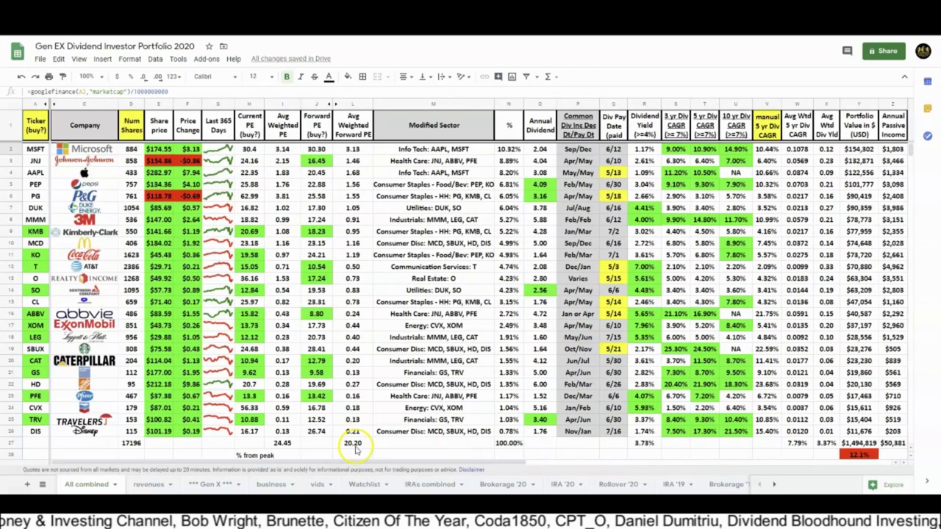
pyautogui.click(321, 459)
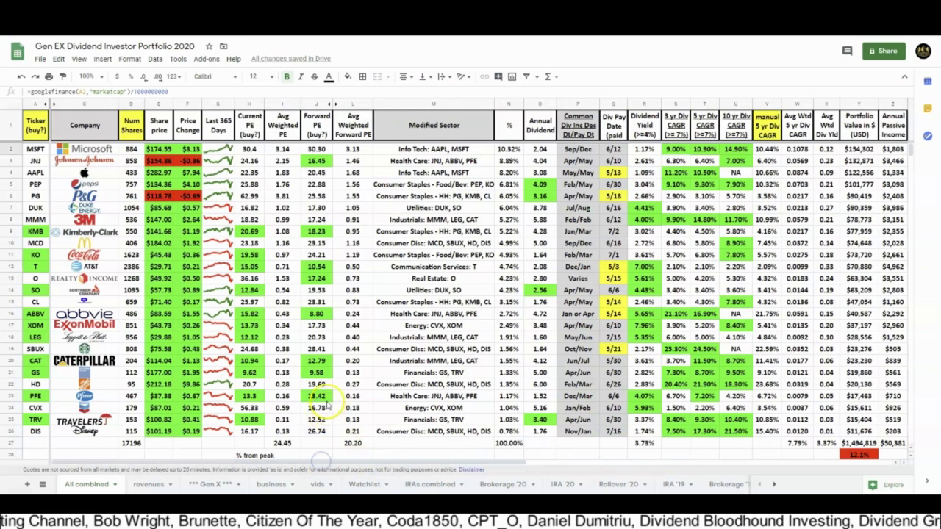
pyautogui.click(285, 150)
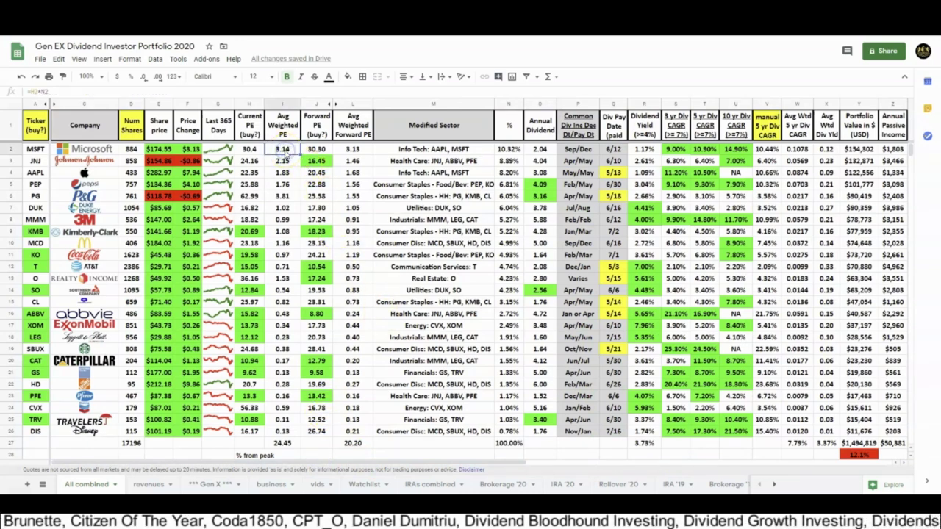
pyautogui.click(251, 150)
pyautogui.rightClick(252, 150)
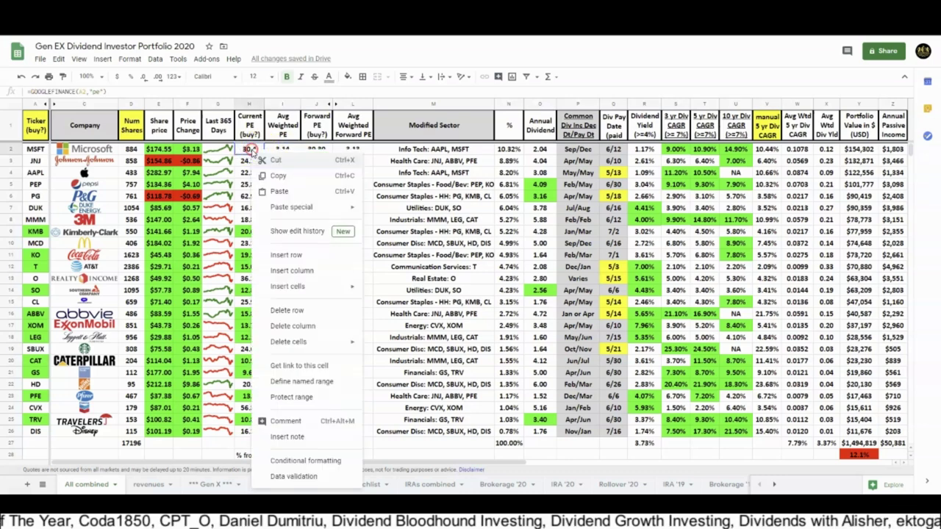
pyautogui.click(327, 457)
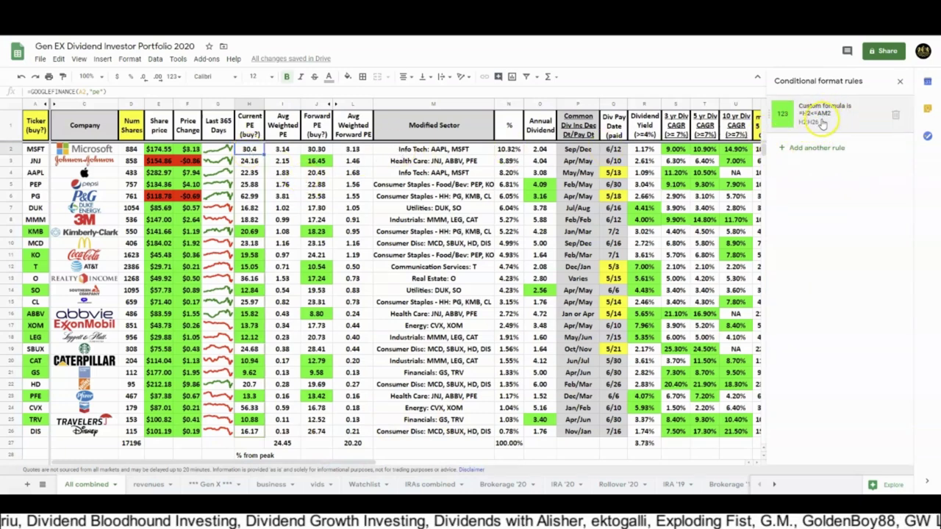
pyautogui.click(900, 81)
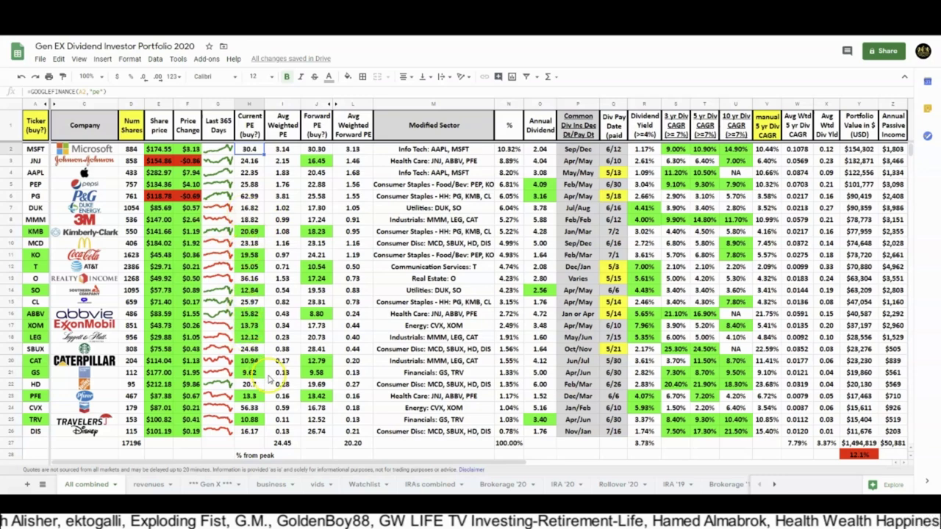
pyautogui.moveTo(499, 461); pyautogui.dragTo(599, 462)
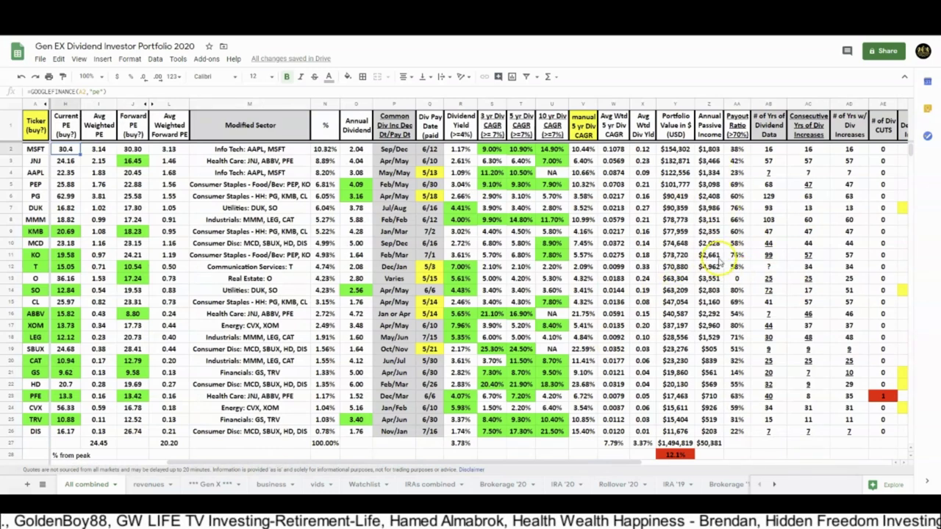
pyautogui.scroll(-4, 719, 261)
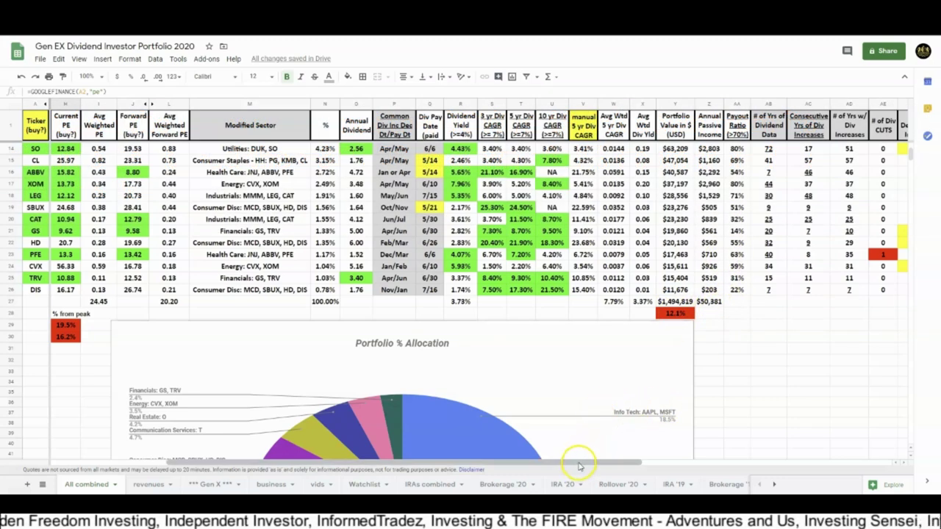
pyautogui.moveTo(579, 466); pyautogui.dragTo(563, 458)
pyautogui.scroll(-4, 577, 375)
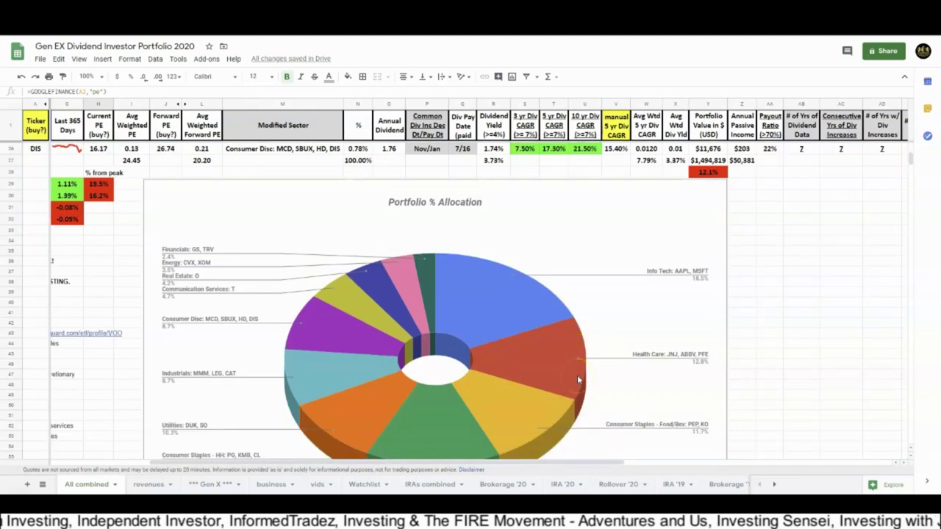
pyautogui.scroll(-3, 578, 379)
pyautogui.scroll(1, 604, 319)
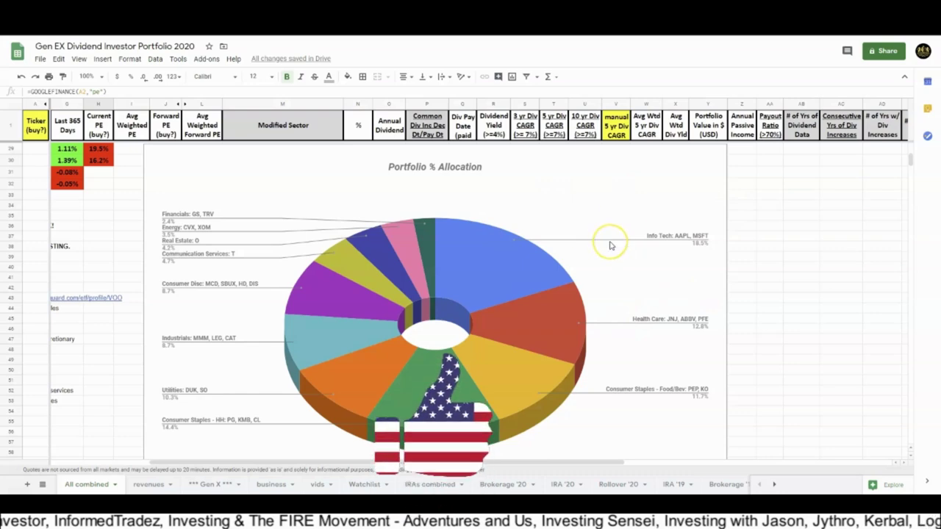
pyautogui.scroll(-10, 609, 246)
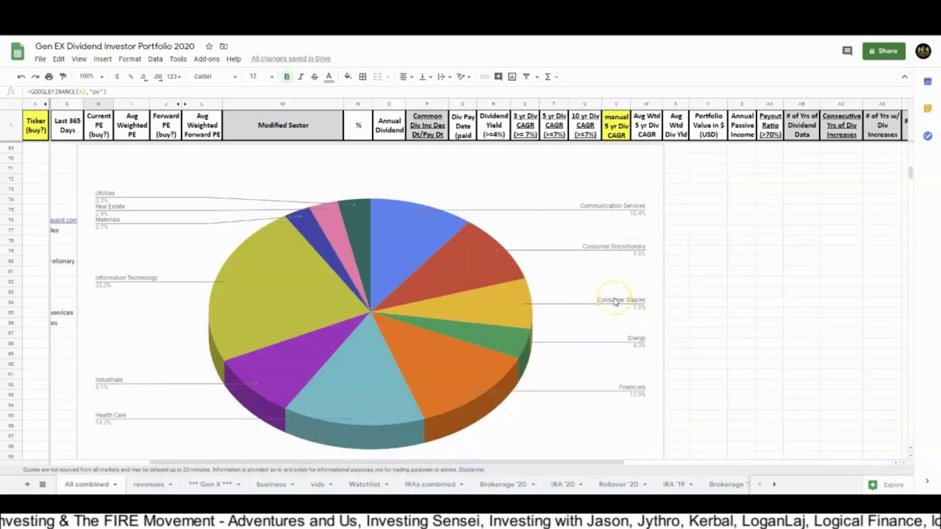
pyautogui.scroll(8, 615, 300)
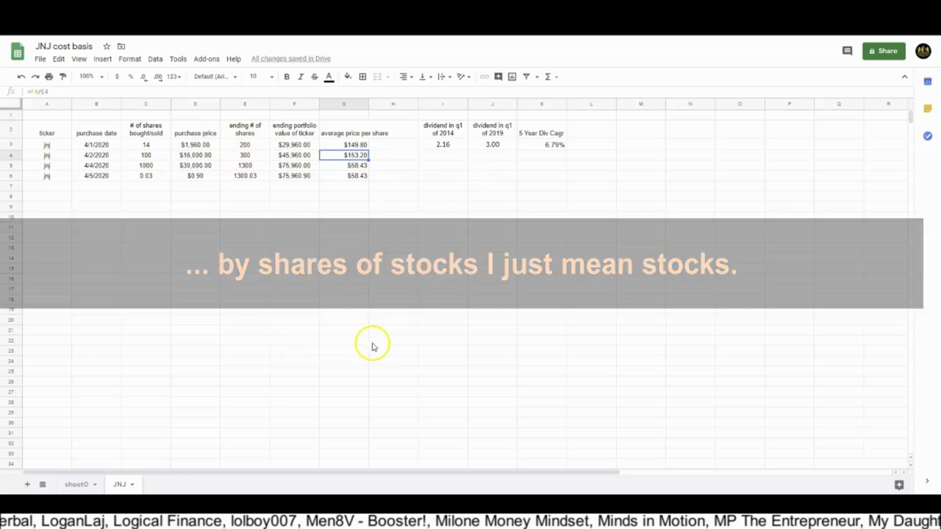
# Add a new empty sheet named mmm and return to the JNJ tab
pyautogui.click(28, 483)
pyautogui.rightClick(163, 486)
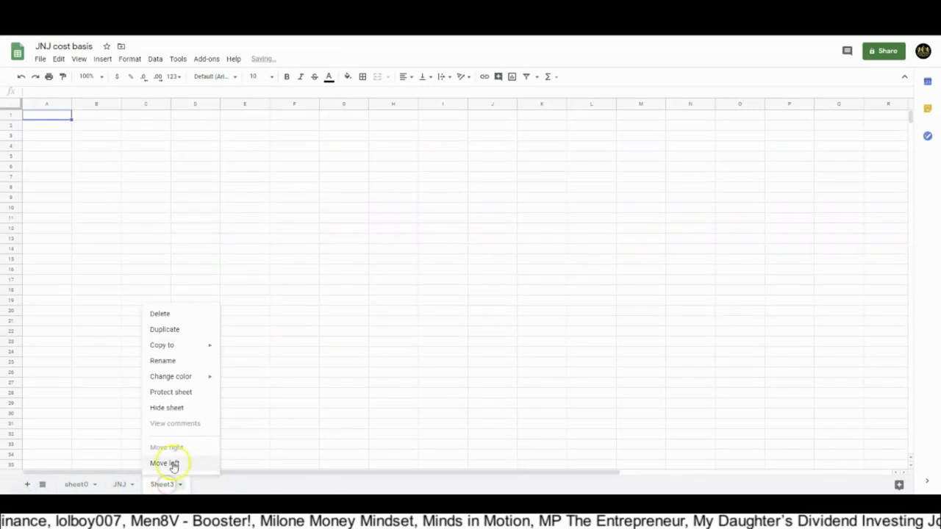
pyautogui.click(180, 359)
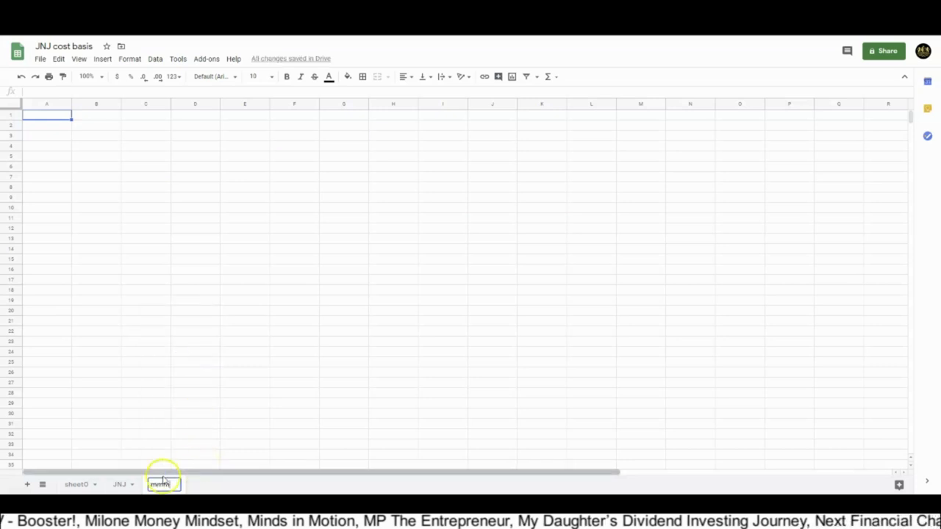
pyautogui.click(125, 486)
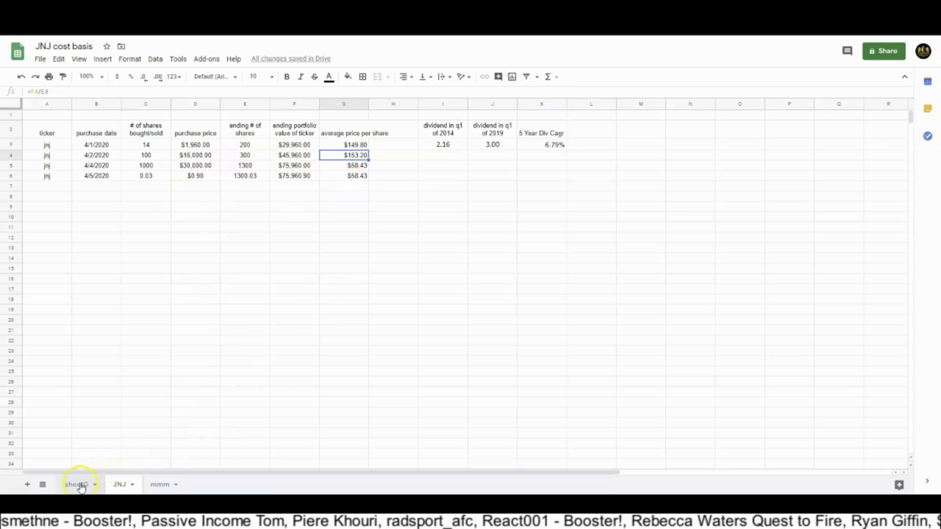
# Replace sheet0's B3 with =JNJ!G6 so it shows the $58.43 cost basis per share
pyautogui.click(77, 484)
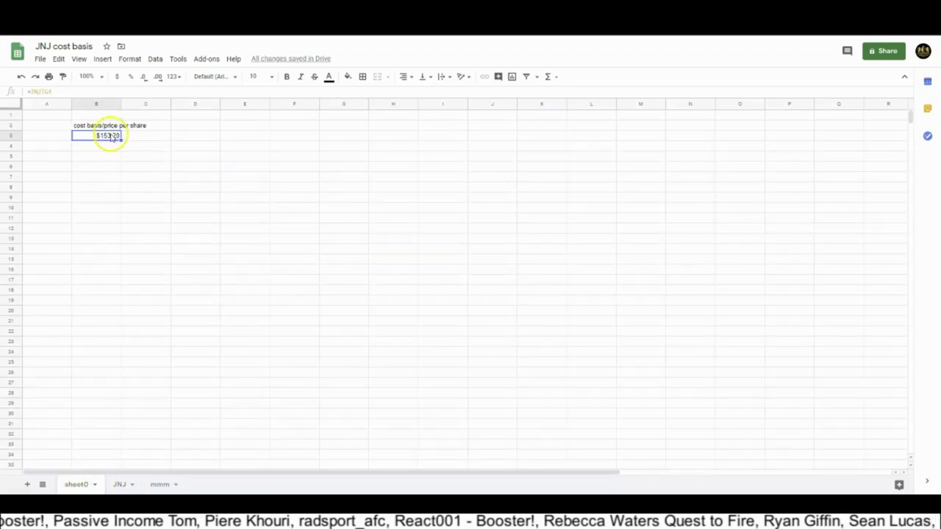
pyautogui.press('Delete')
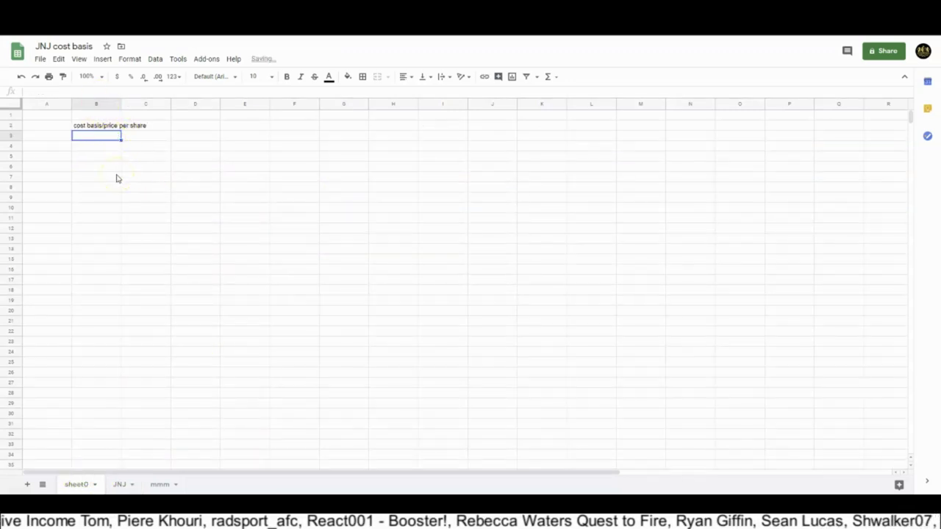
pyautogui.write('=')
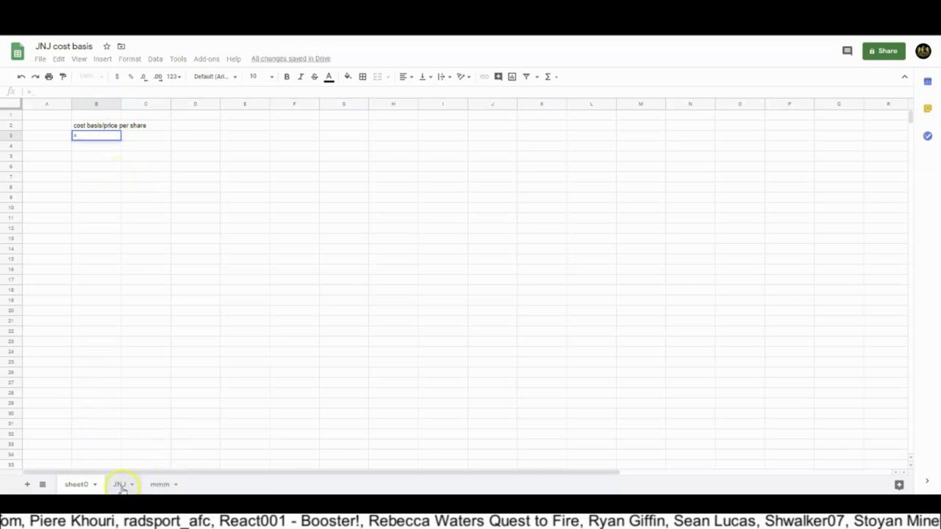
pyautogui.click(119, 484)
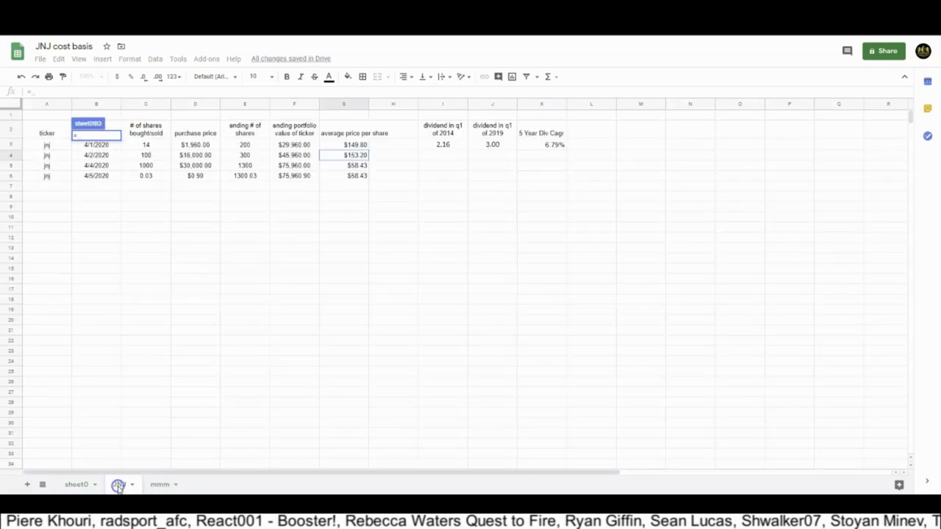
pyautogui.click(357, 177)
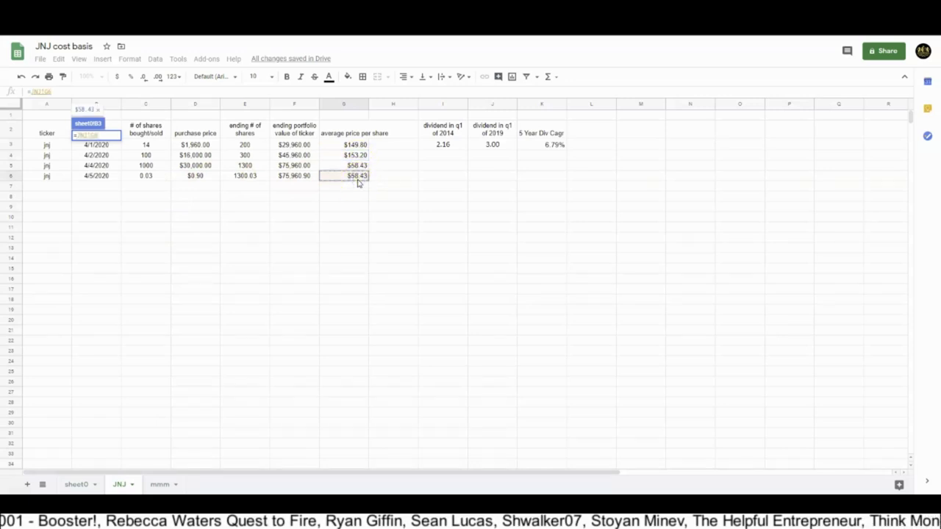
pyautogui.press('Return')
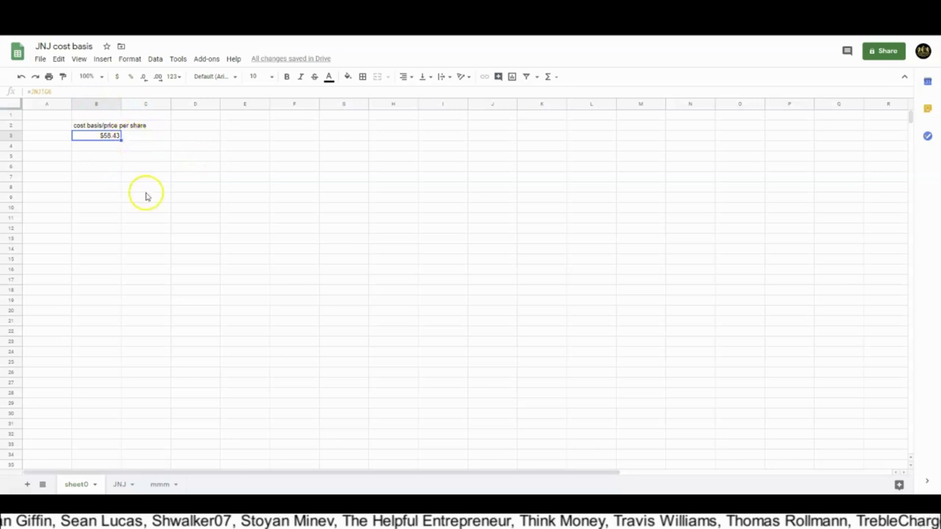
pyautogui.click(116, 486)
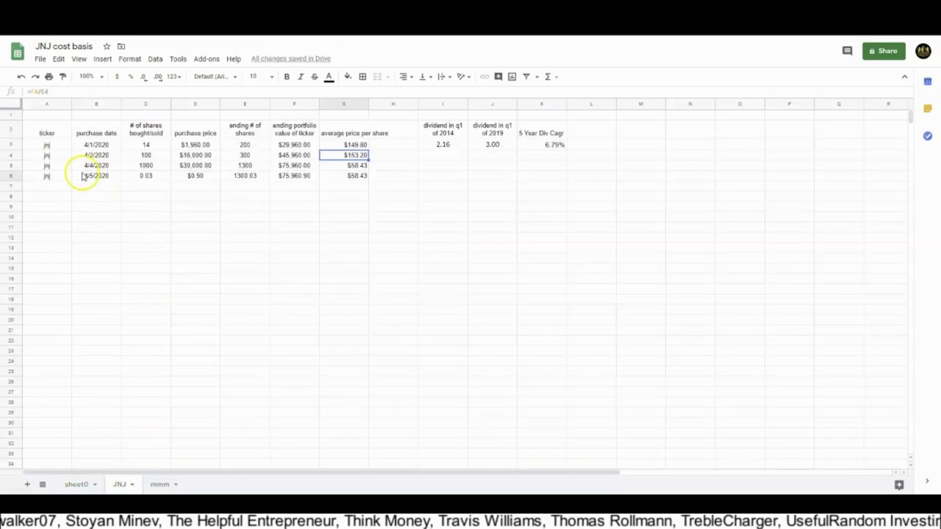
pyautogui.click(171, 189)
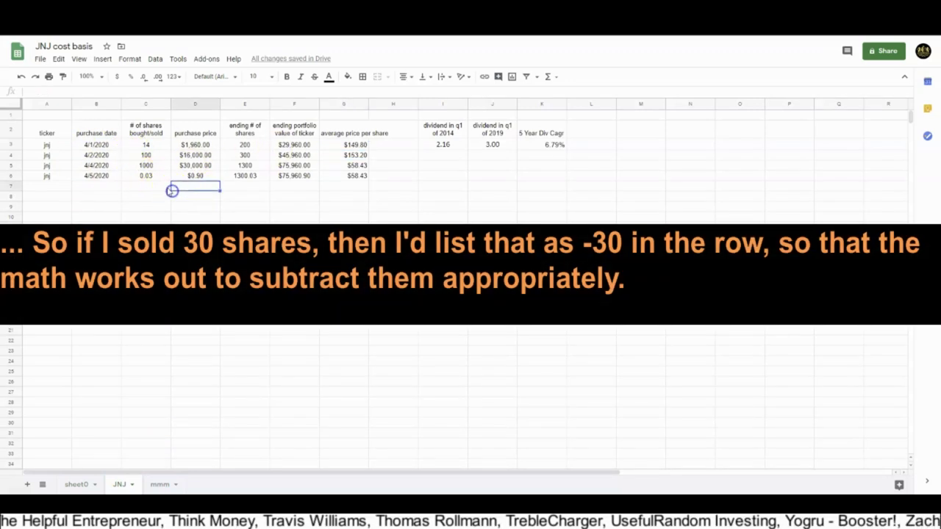
pyautogui.click(167, 146)
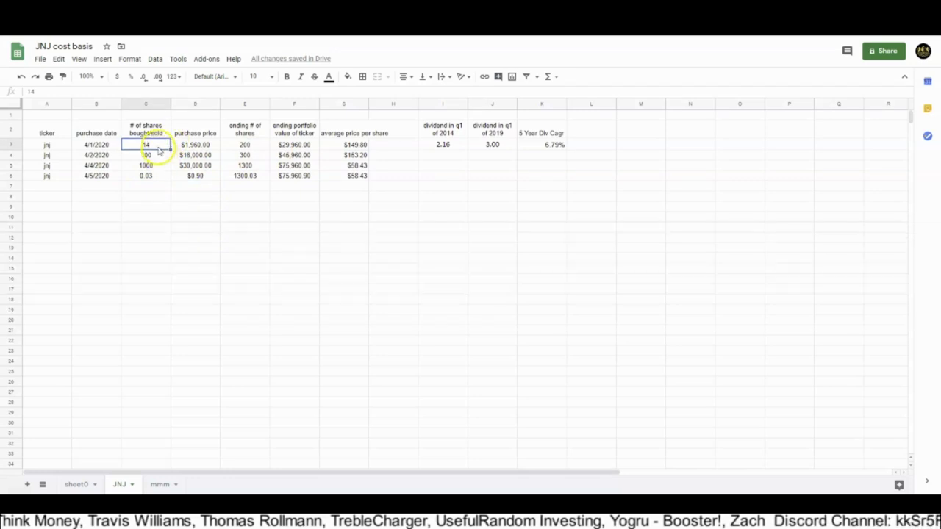
pyautogui.click(200, 155)
pyautogui.click(200, 146)
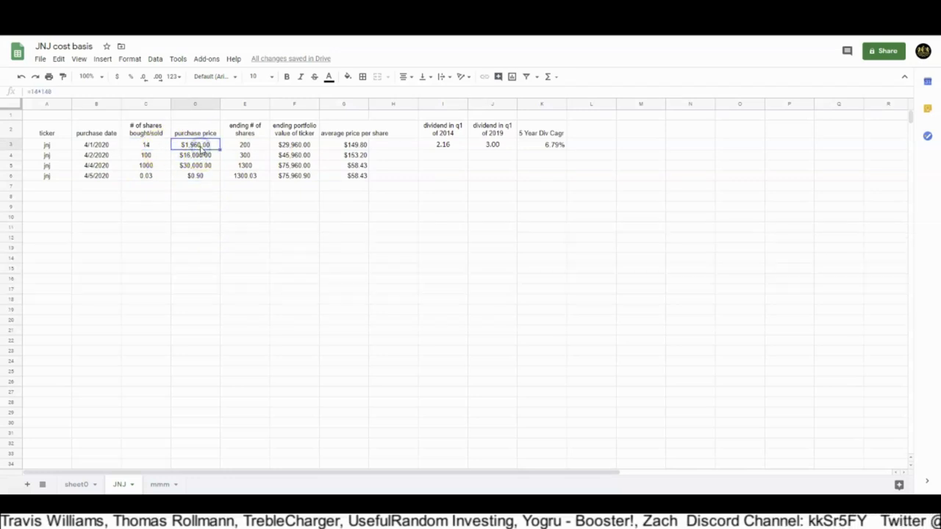
pyautogui.click(49, 93)
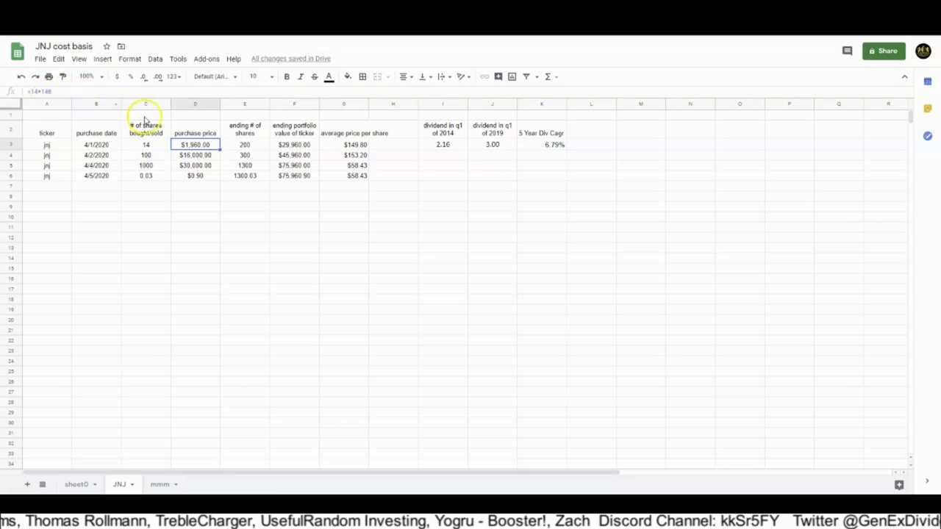
pyautogui.click(251, 145)
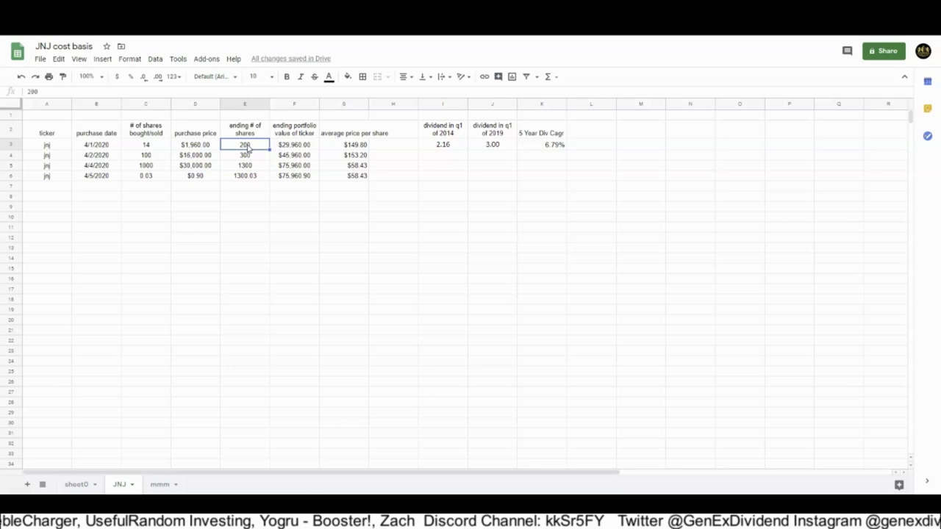
pyautogui.click(291, 146)
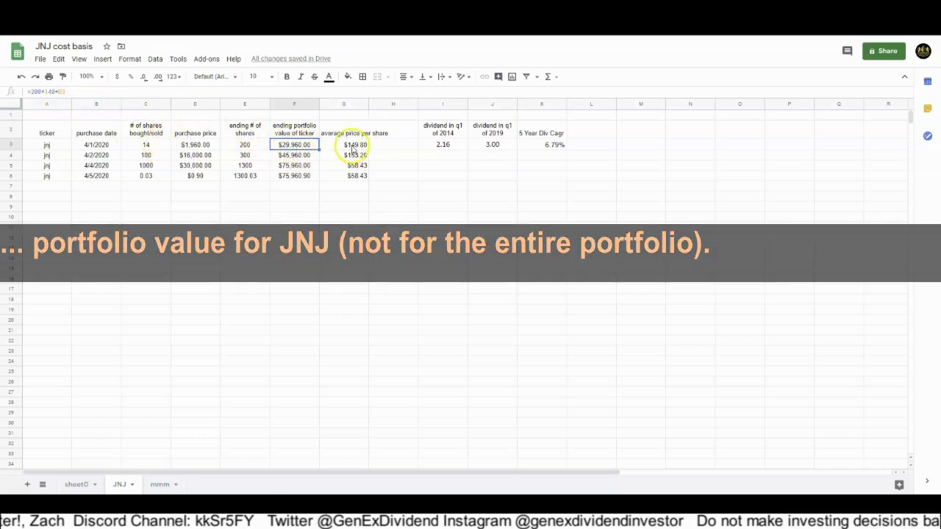
pyautogui.click(352, 147)
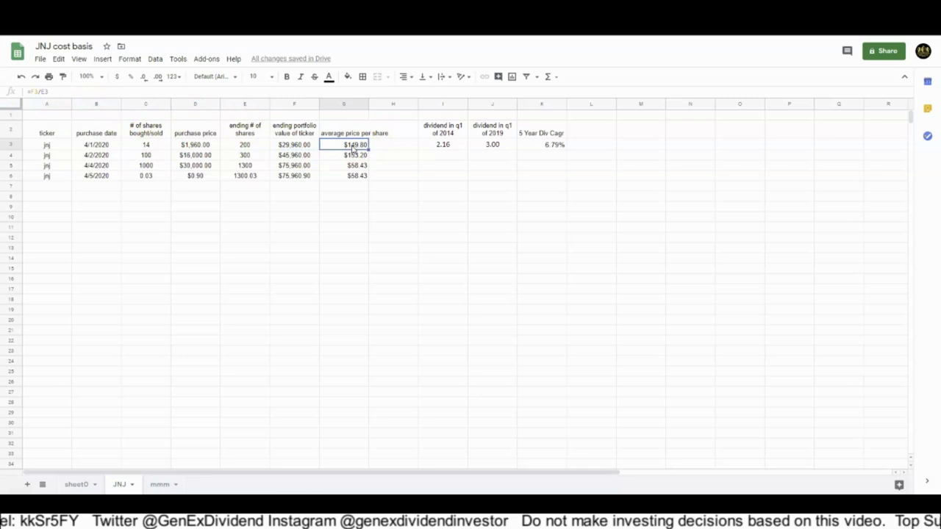
pyautogui.click(108, 157)
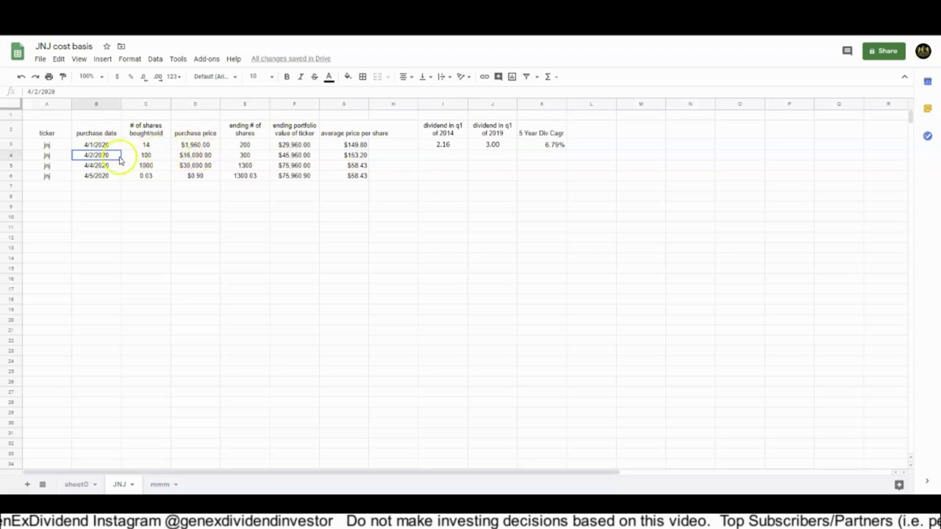
pyautogui.click(129, 156)
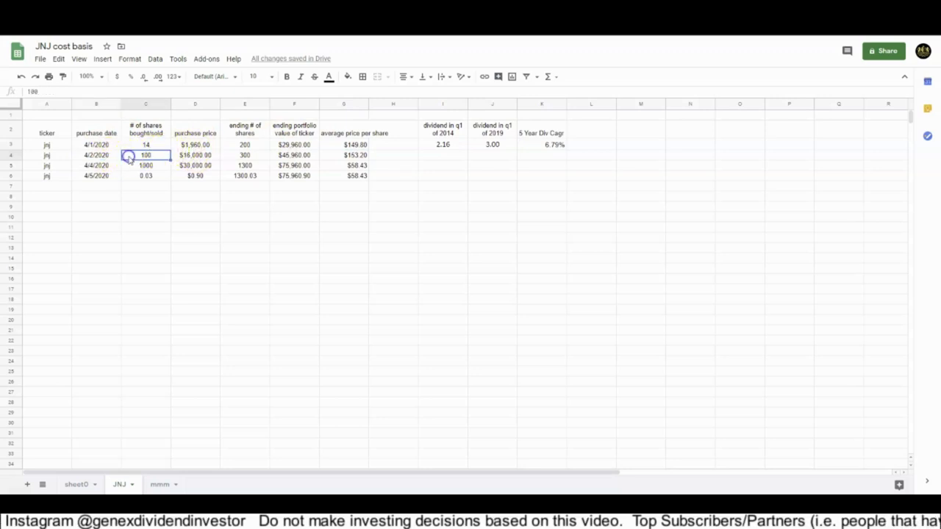
pyautogui.click(193, 156)
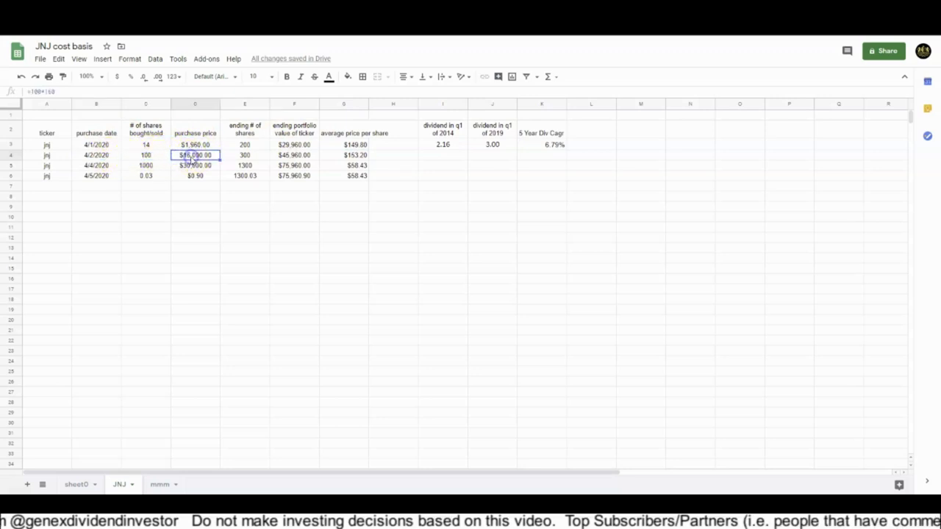
pyautogui.click(245, 147)
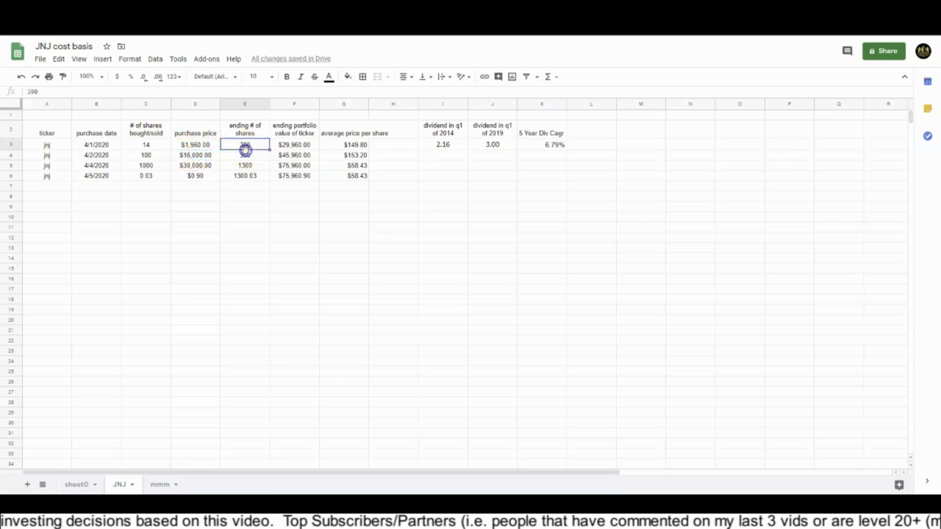
pyautogui.click(250, 156)
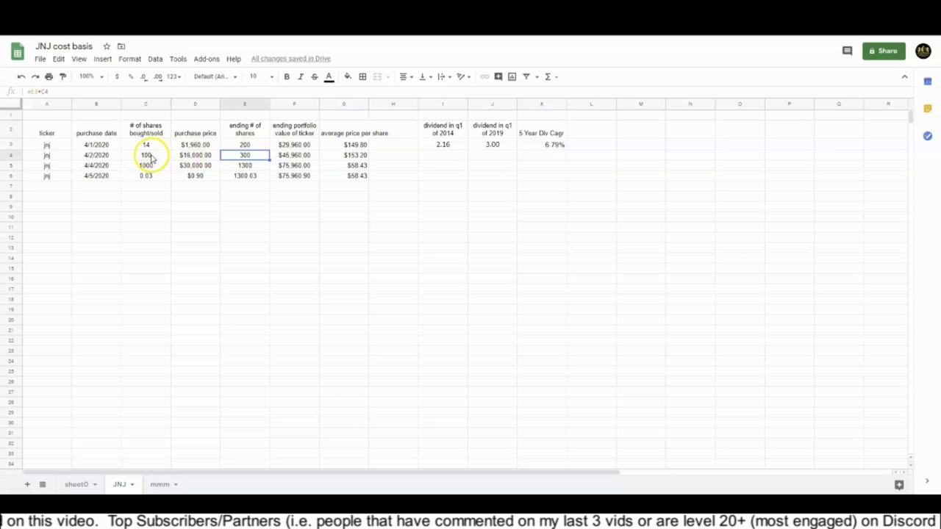
pyautogui.click(304, 153)
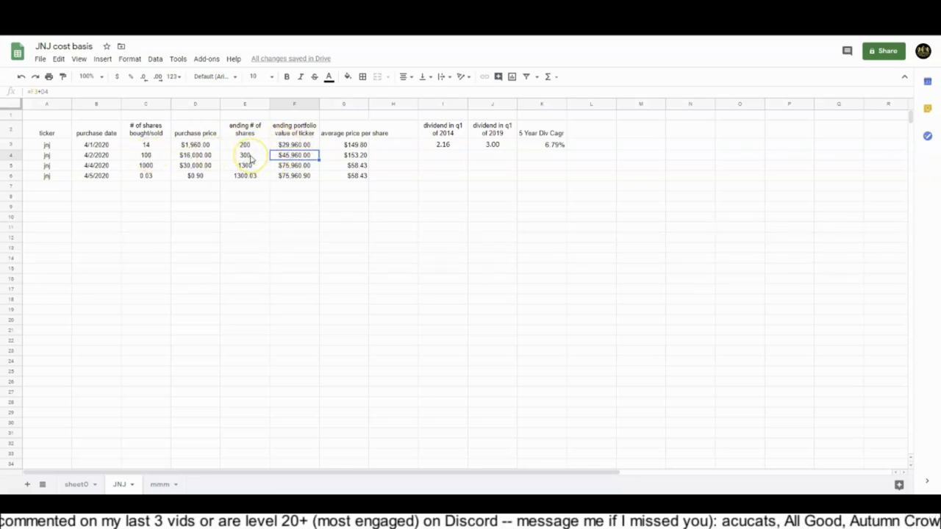
pyautogui.click(342, 160)
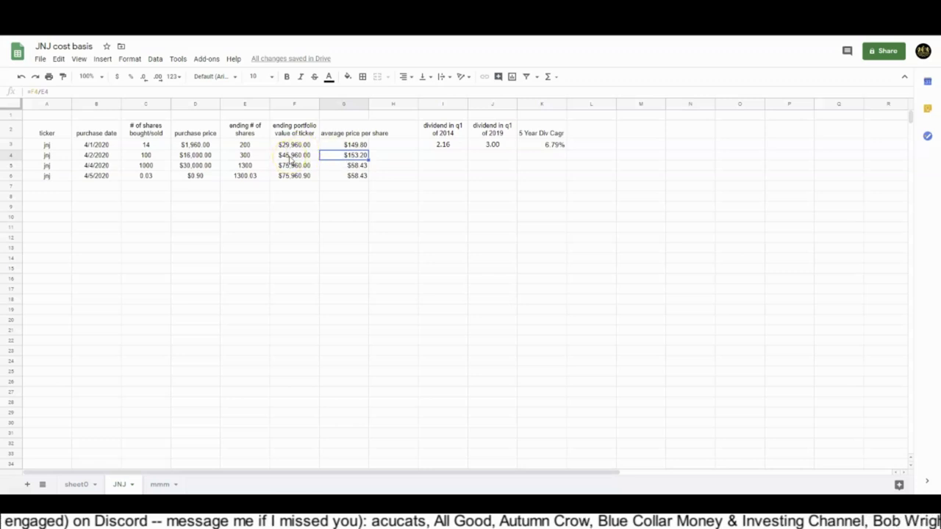
pyautogui.click(103, 166)
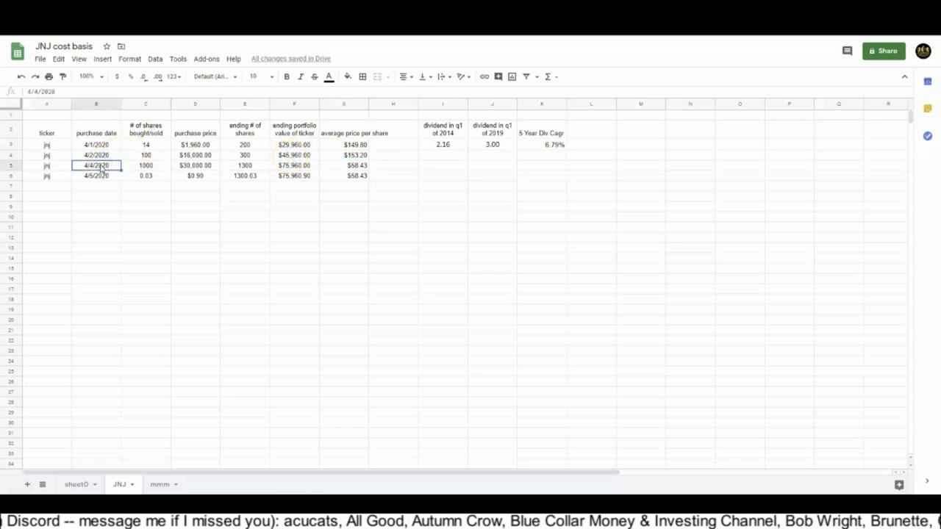
pyautogui.click(145, 167)
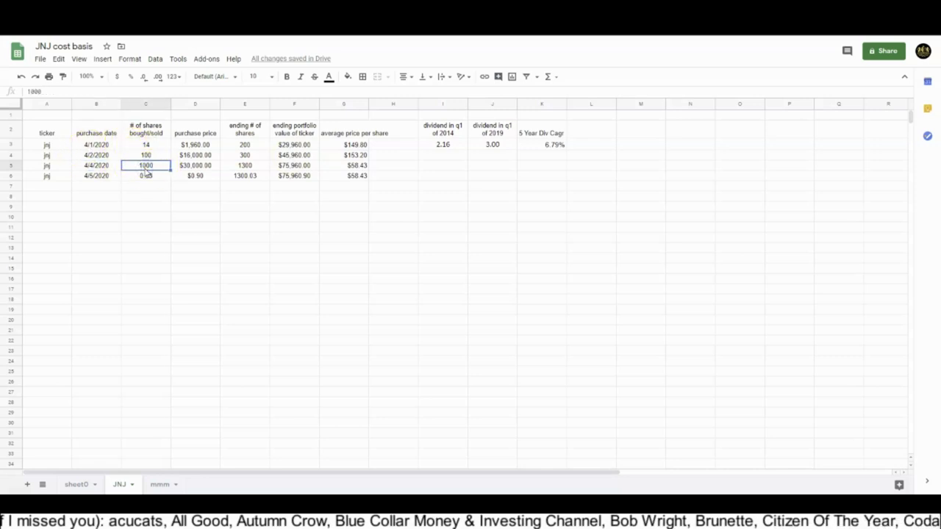
pyautogui.click(194, 166)
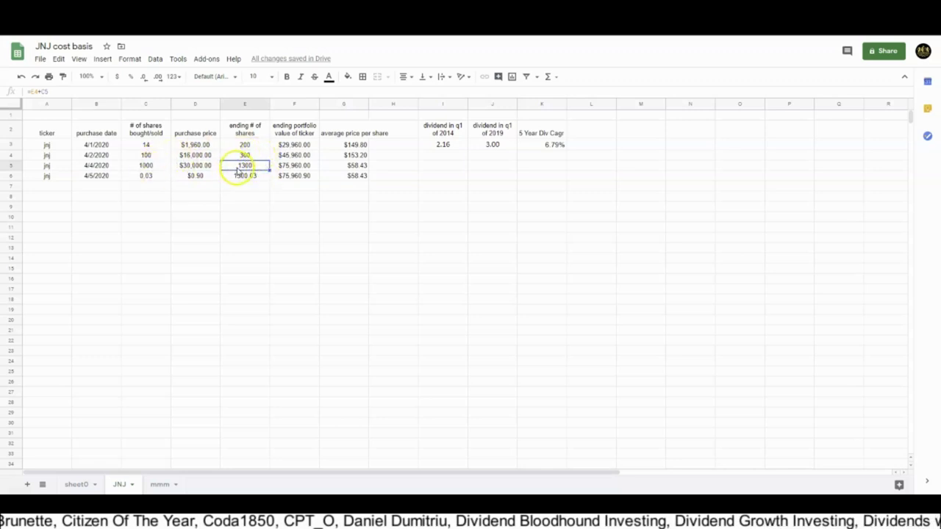
pyautogui.click(287, 166)
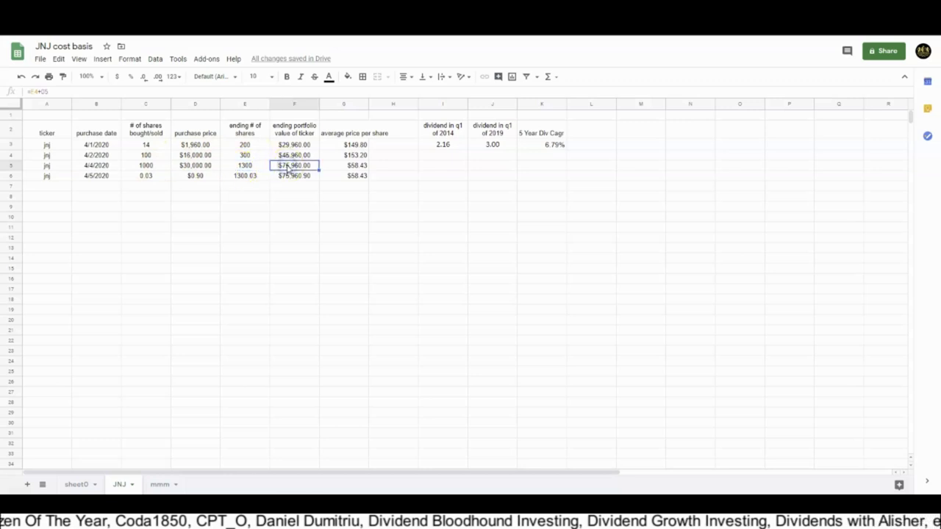
pyautogui.click(359, 166)
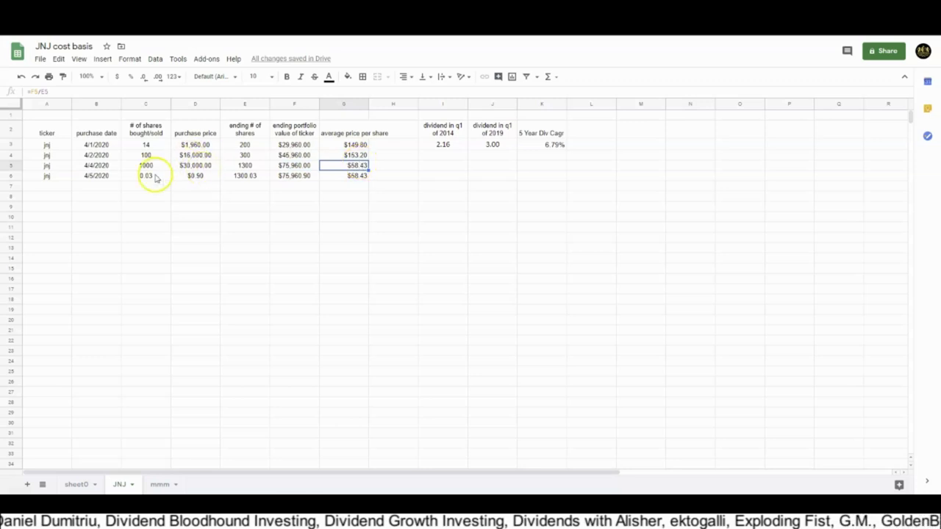
pyautogui.click(107, 175)
pyautogui.click(162, 177)
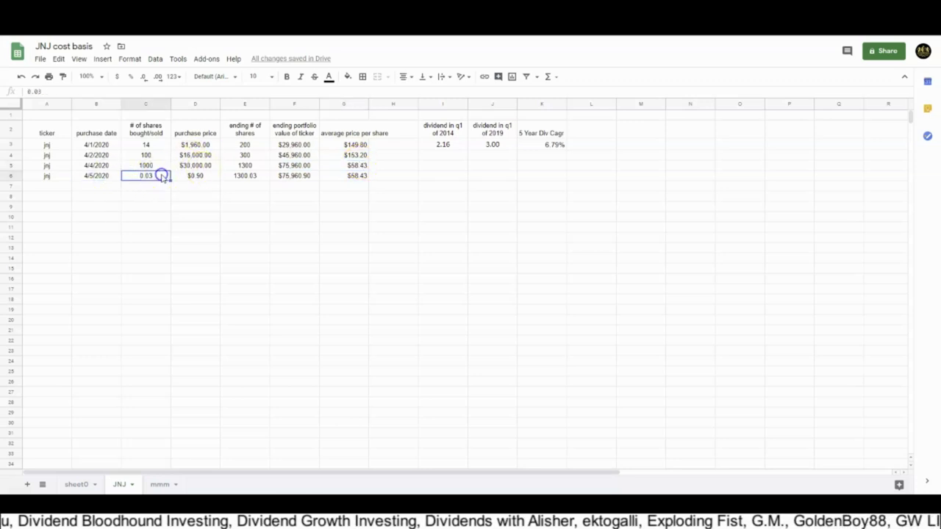
pyautogui.click(204, 173)
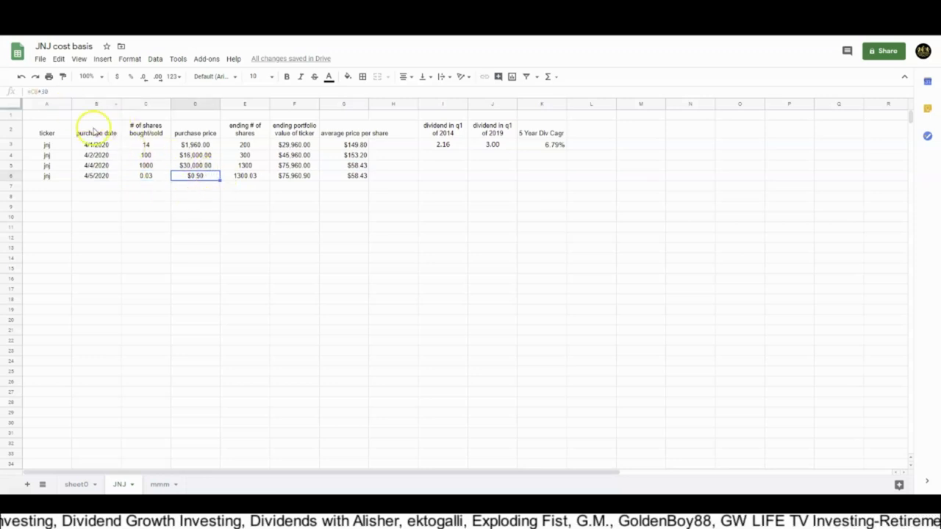
pyautogui.click(253, 177)
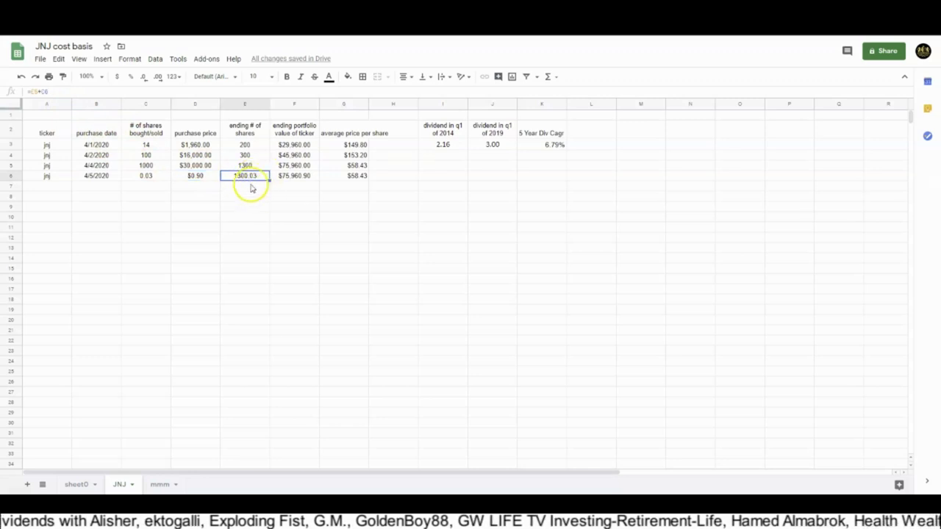
pyautogui.click(305, 179)
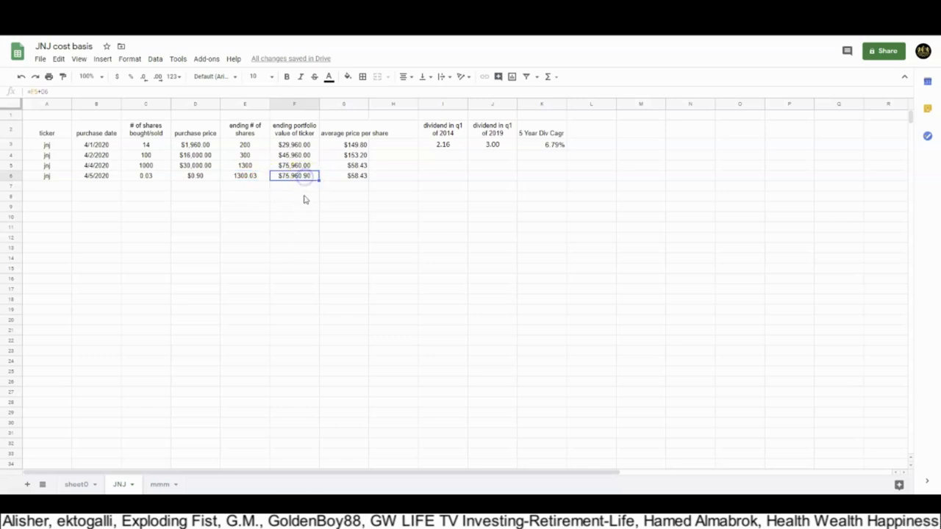
pyautogui.click(356, 180)
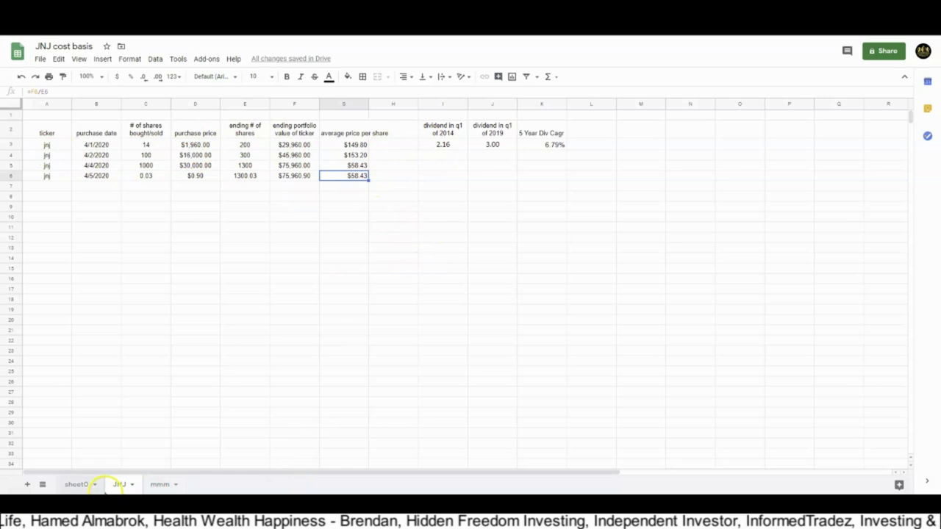
pyautogui.click(77, 485)
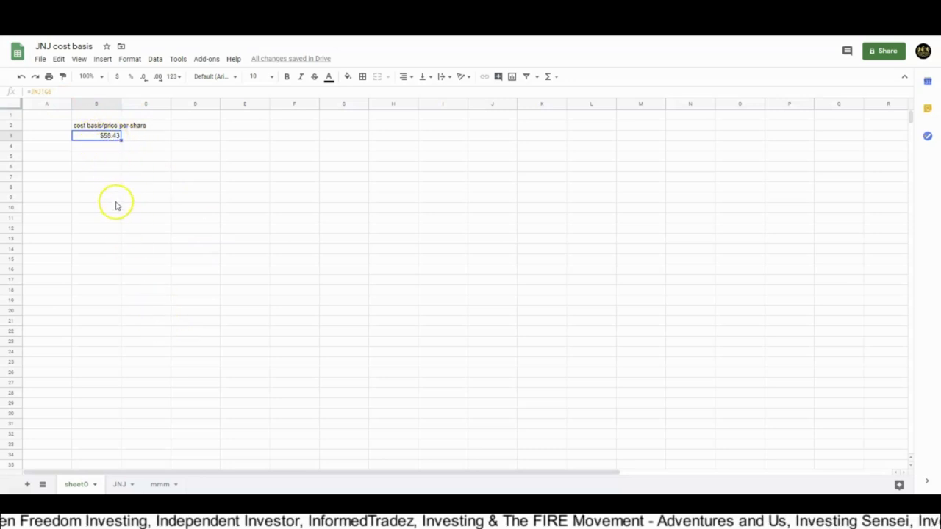
pyautogui.click(159, 486)
pyautogui.click(122, 485)
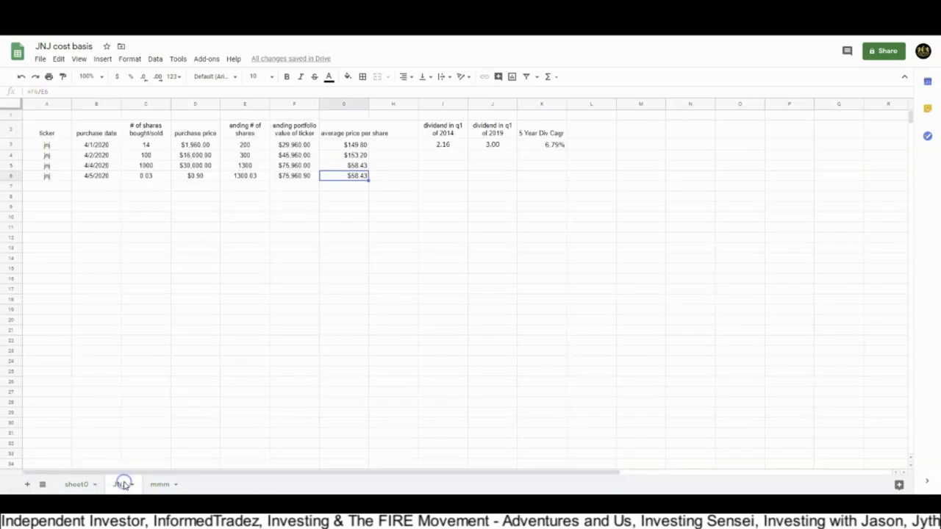
pyautogui.click(403, 198)
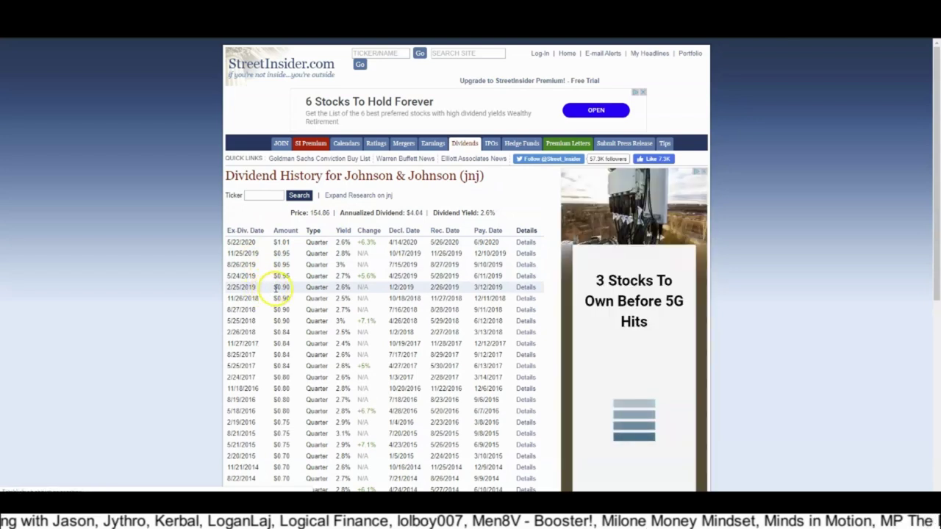
# Highlight JNJ's $0.90 (2/25/2019) and $0.66 (2/21/2014) dividends on StreetInsider's history page
pyautogui.moveTo(273, 288); pyautogui.dragTo(292, 288)
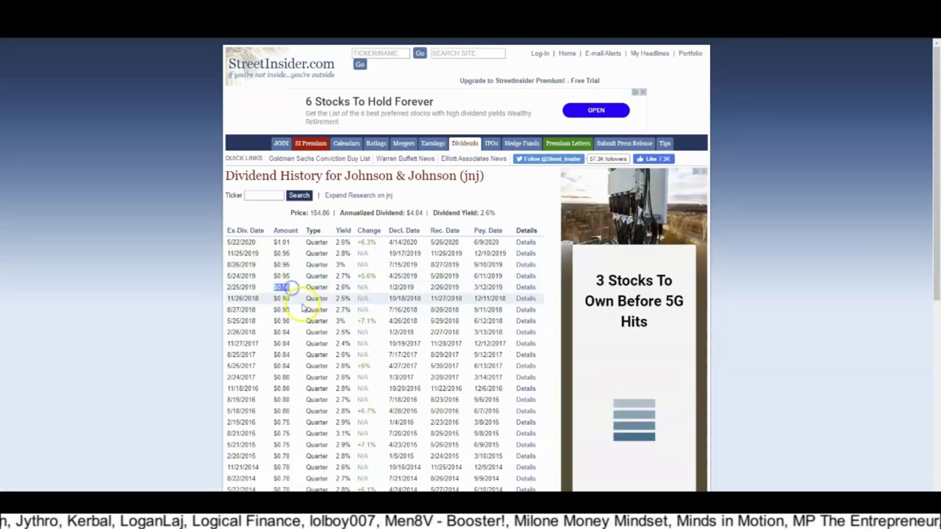
pyautogui.scroll(-1, 311, 300)
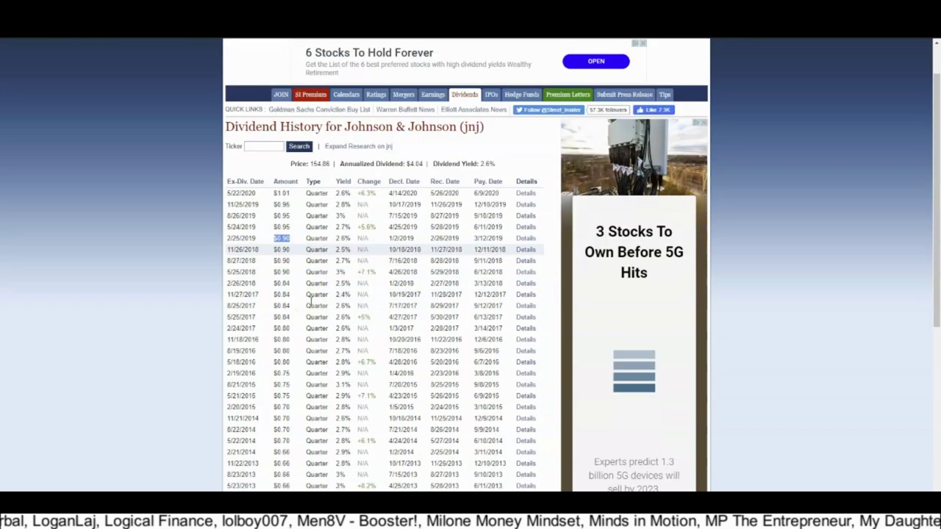
pyautogui.scroll(-1, 310, 300)
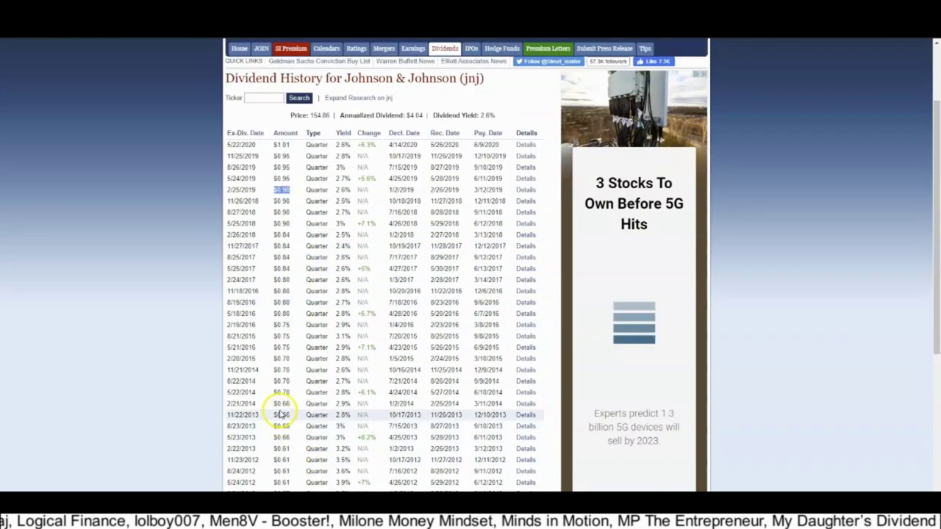
pyautogui.moveTo(272, 406); pyautogui.dragTo(291, 407)
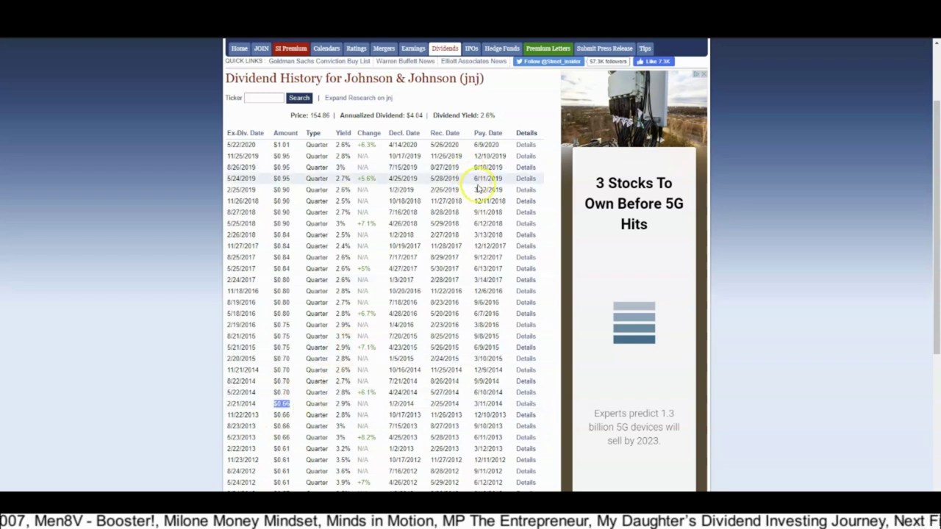
pyautogui.click(513, 37)
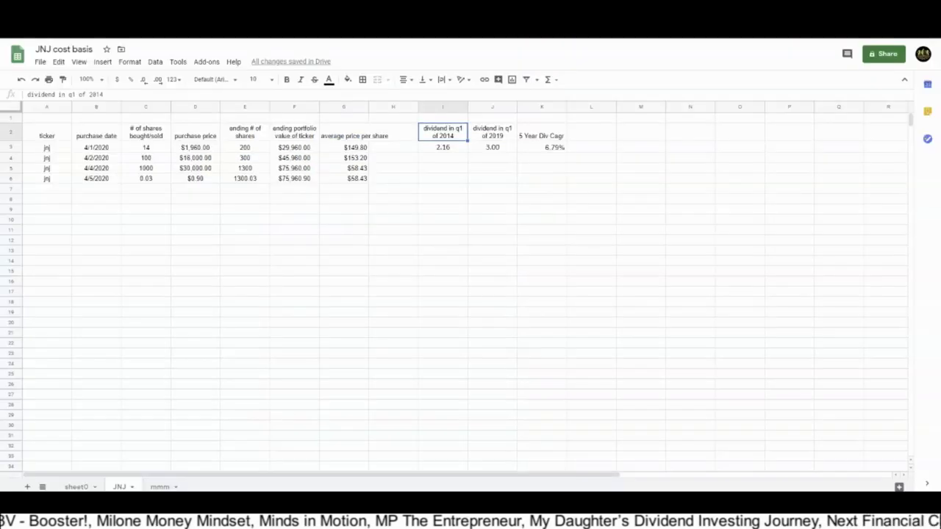
pyautogui.click(443, 150)
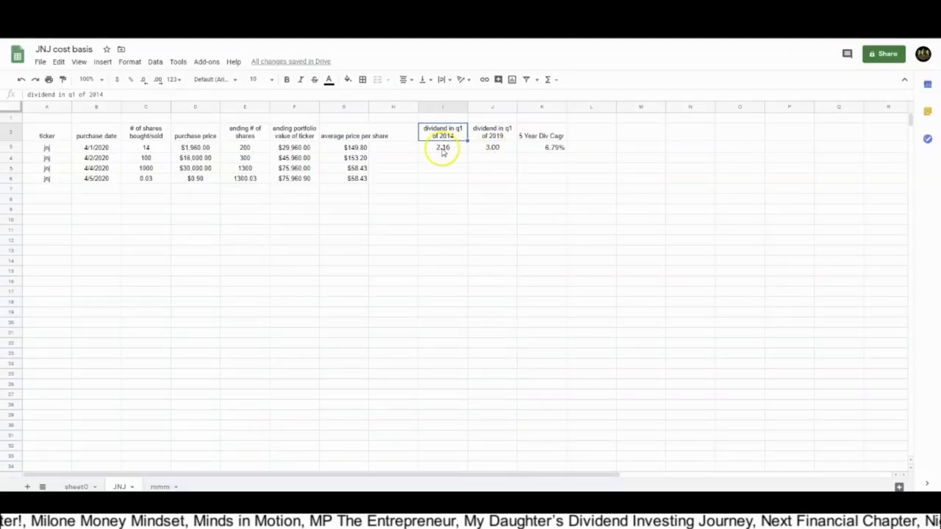
pyautogui.click(527, 147)
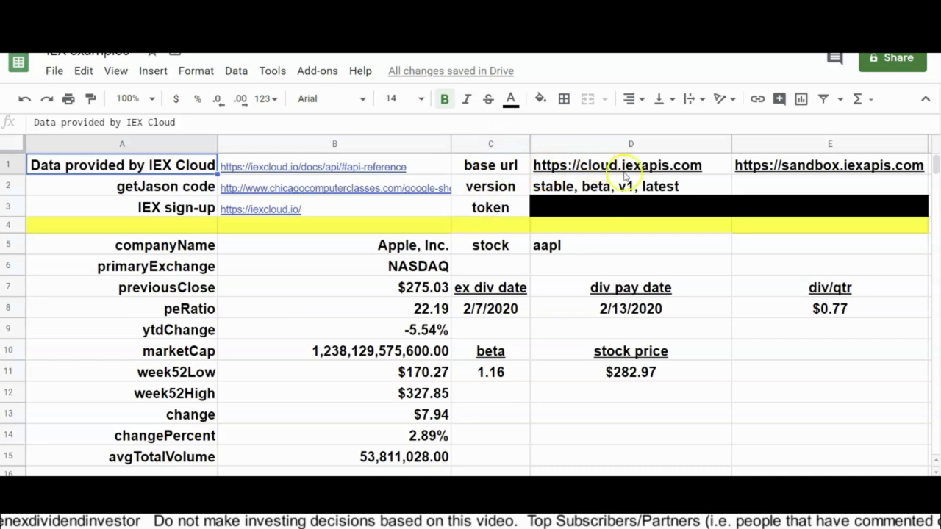
pyautogui.moveTo(625, 176)
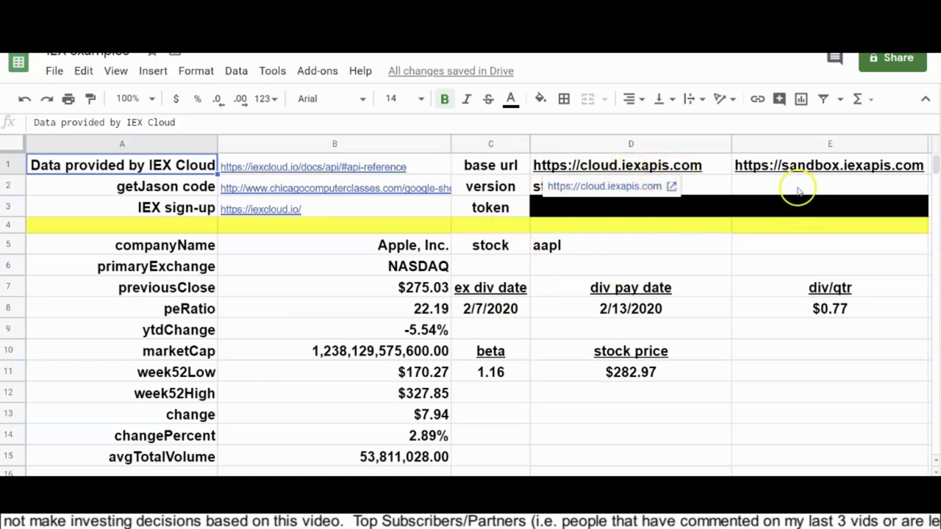
pyautogui.click(691, 303)
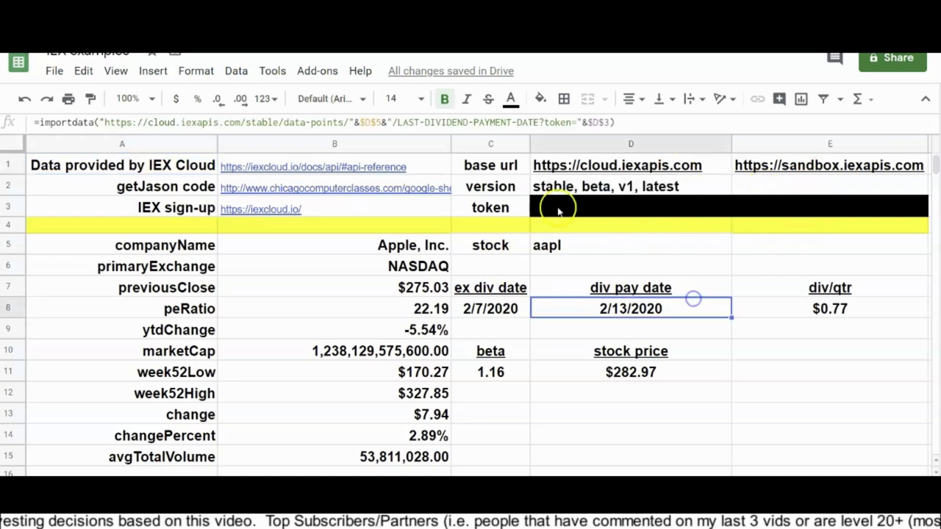
pyautogui.click(500, 189)
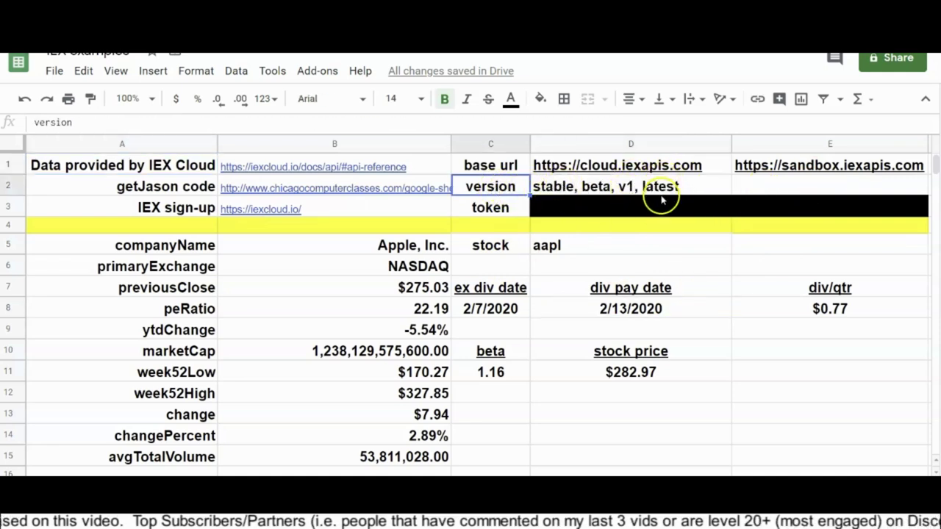
pyautogui.click(505, 210)
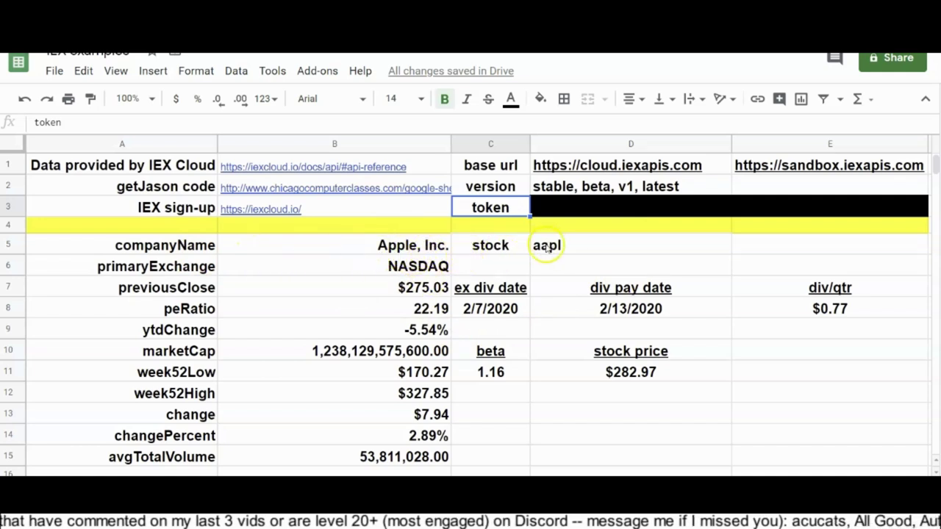
pyautogui.click(422, 250)
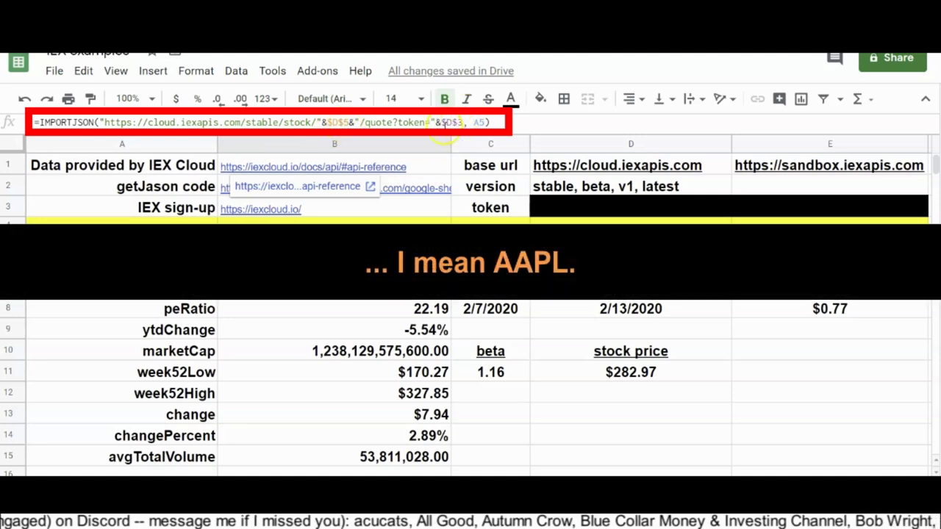
pyautogui.click(418, 271)
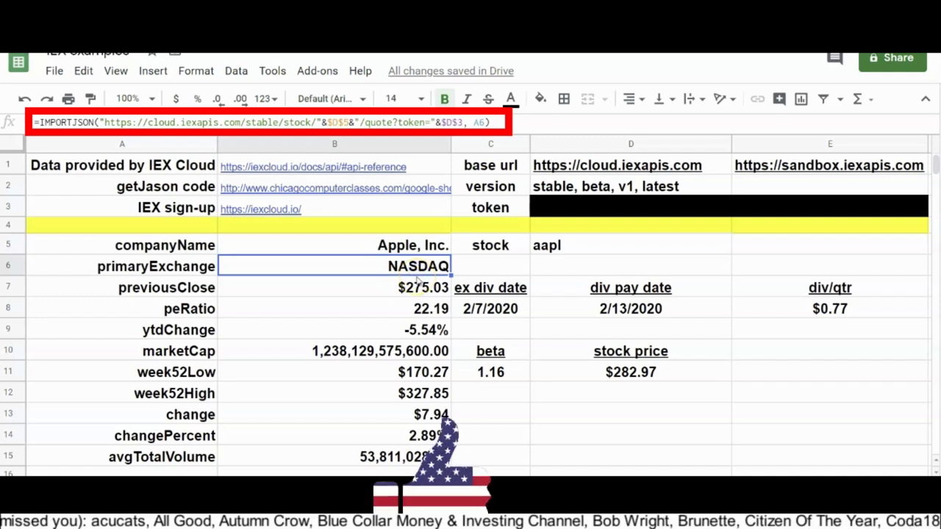
pyautogui.click(417, 281)
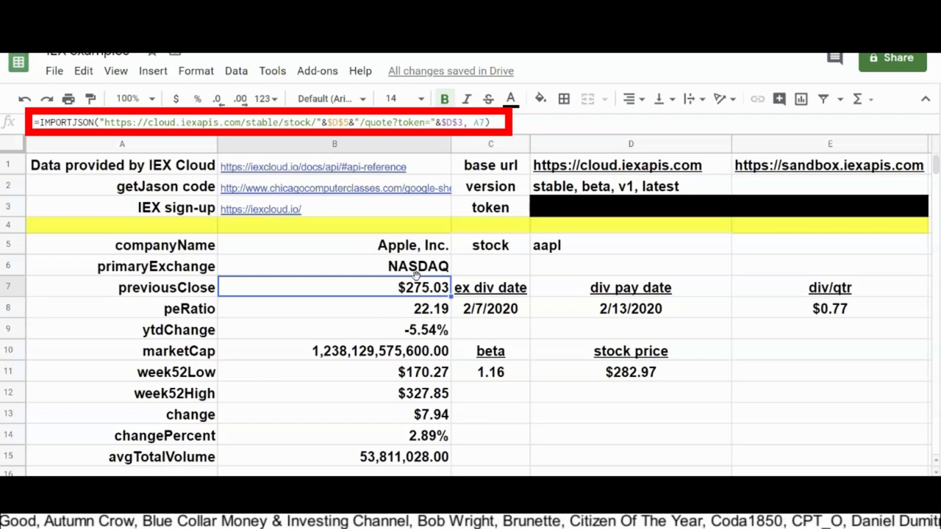
pyautogui.press('Down')
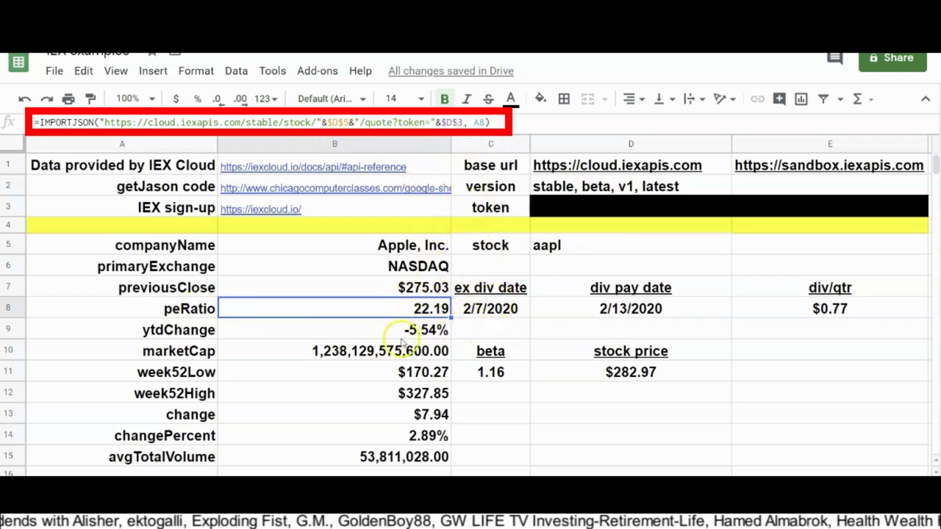
pyautogui.click(431, 329)
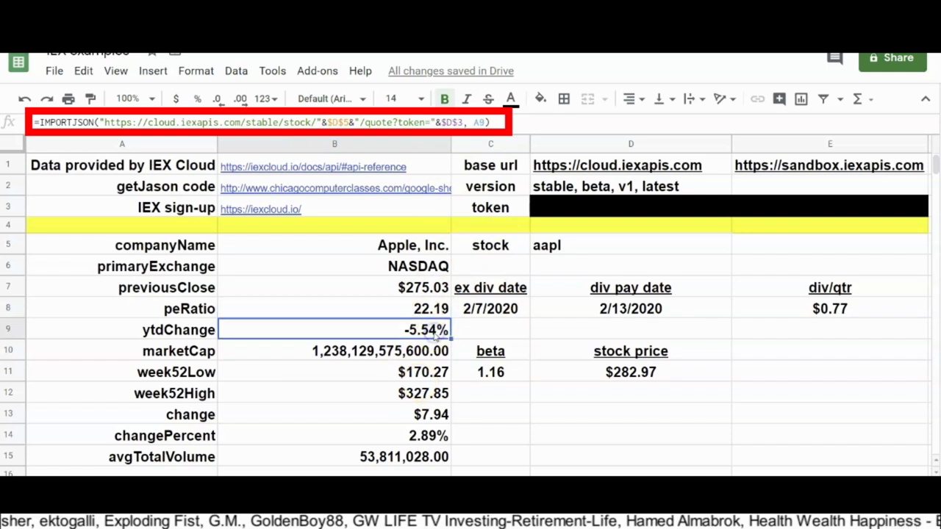
pyautogui.press('Down')
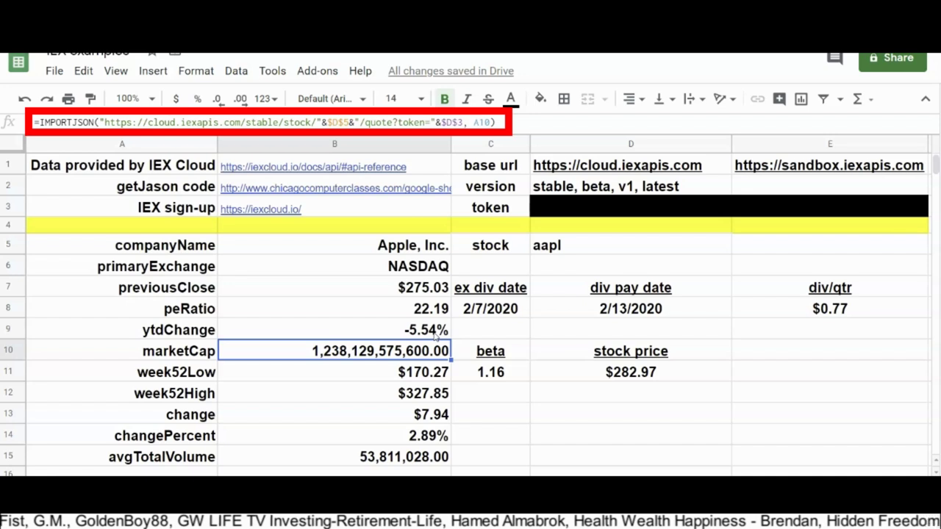
pyautogui.press('Down')
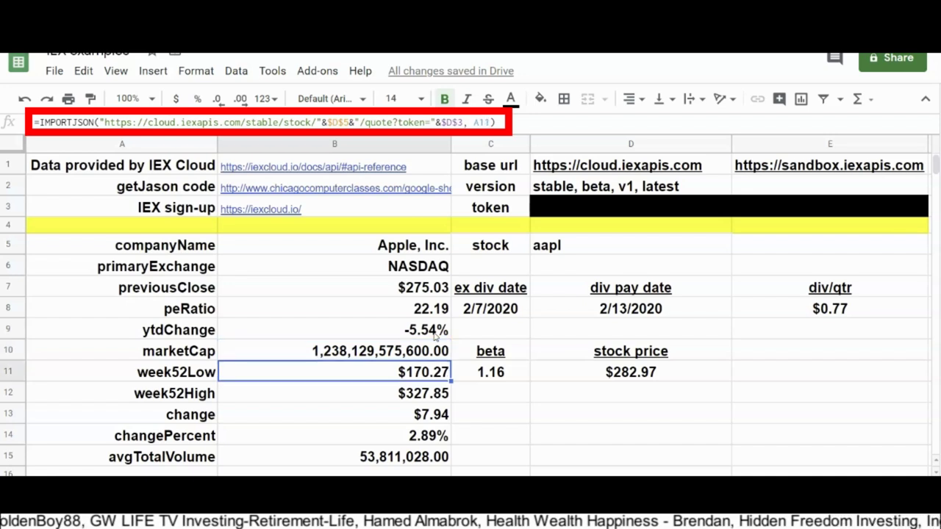
pyautogui.press('Down')
pyautogui.press('Down')
pyautogui.press('Down')
pyautogui.press('Down')
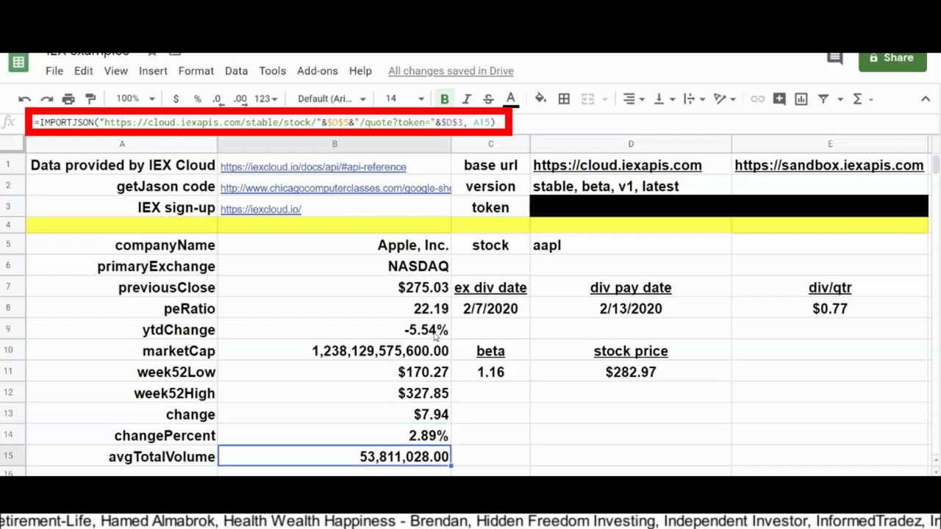
pyautogui.click(507, 310)
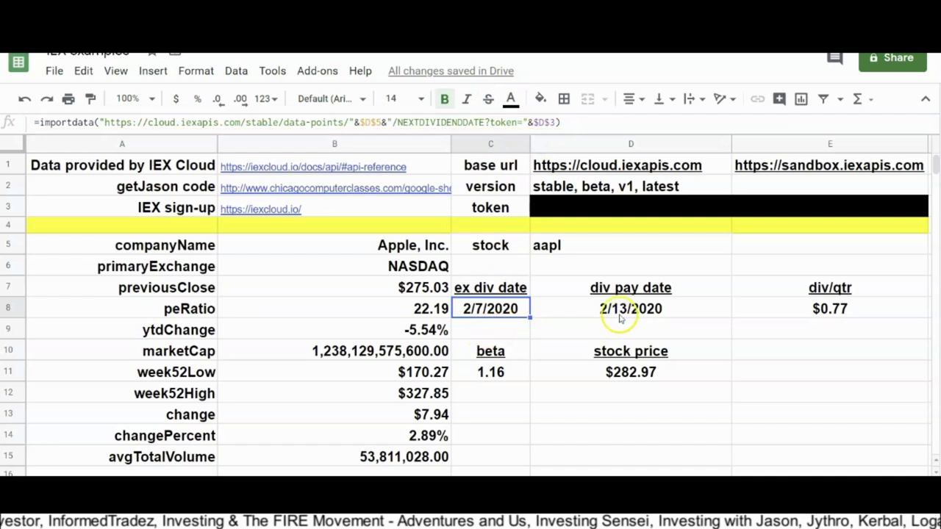
pyautogui.click(620, 317)
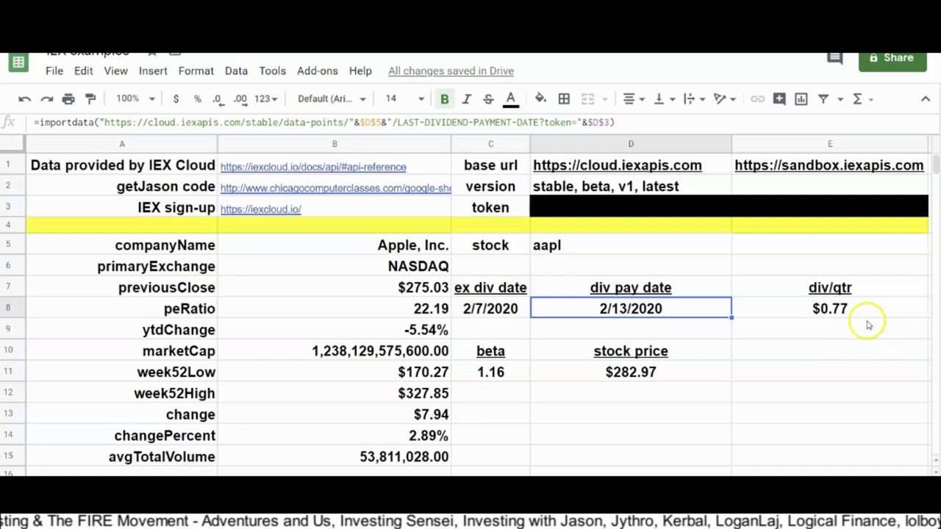
pyautogui.click(844, 310)
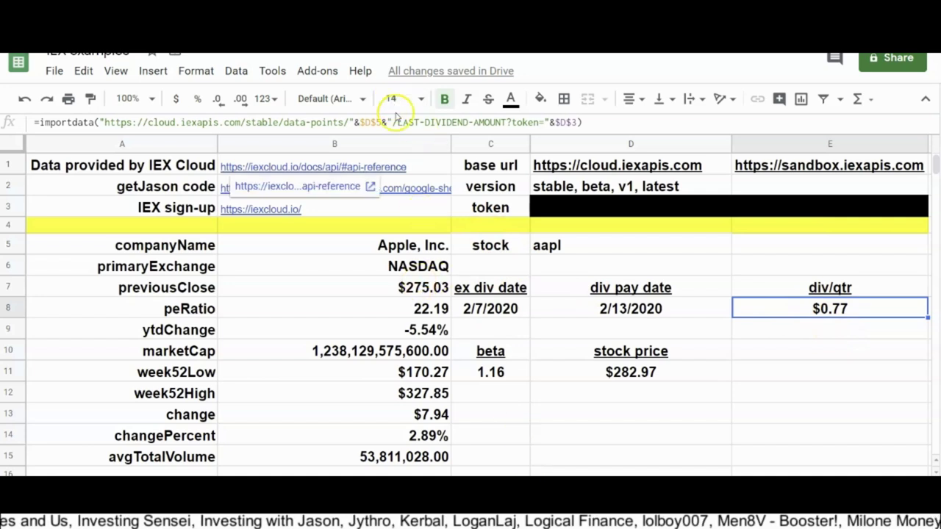
pyautogui.click(506, 369)
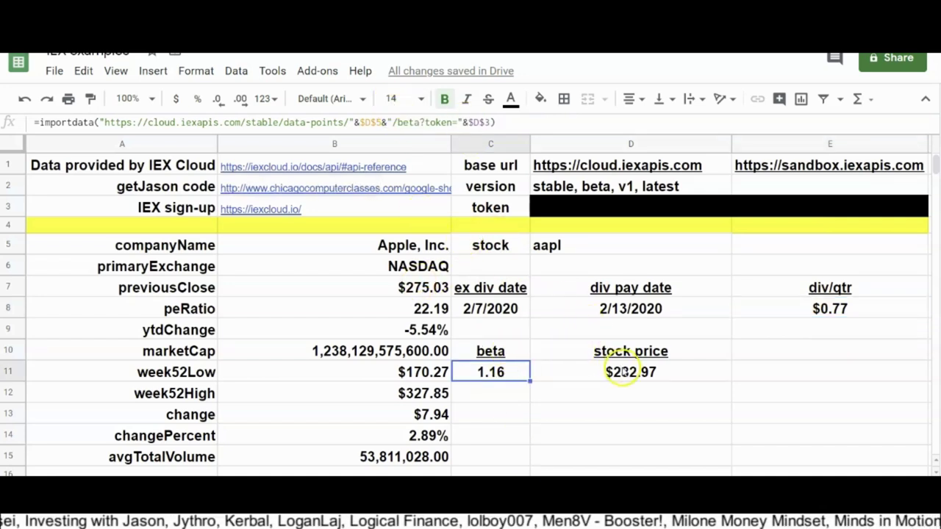
pyautogui.click(625, 372)
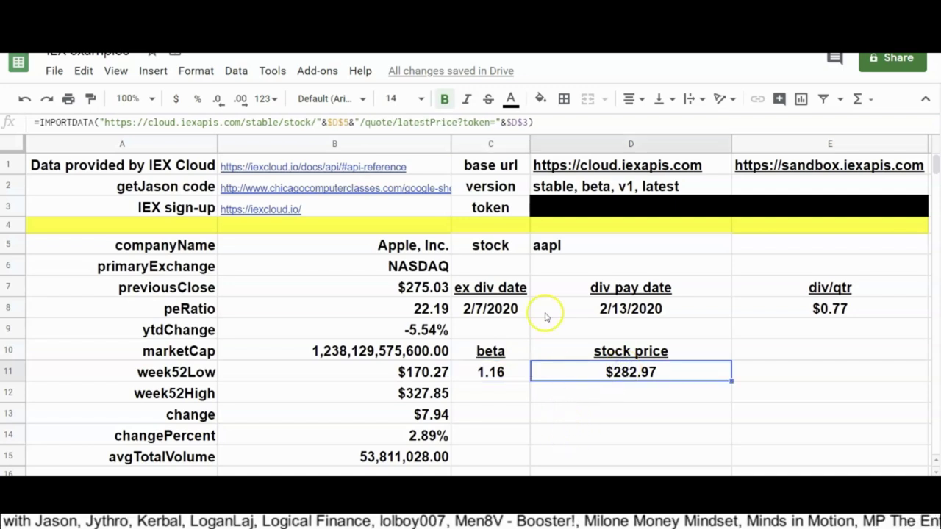
pyautogui.click(527, 288)
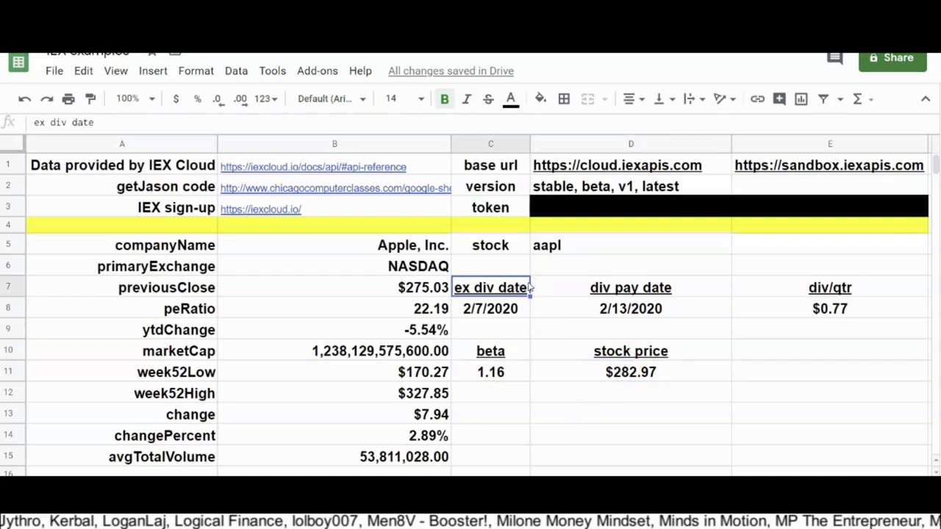
pyautogui.click(425, 293)
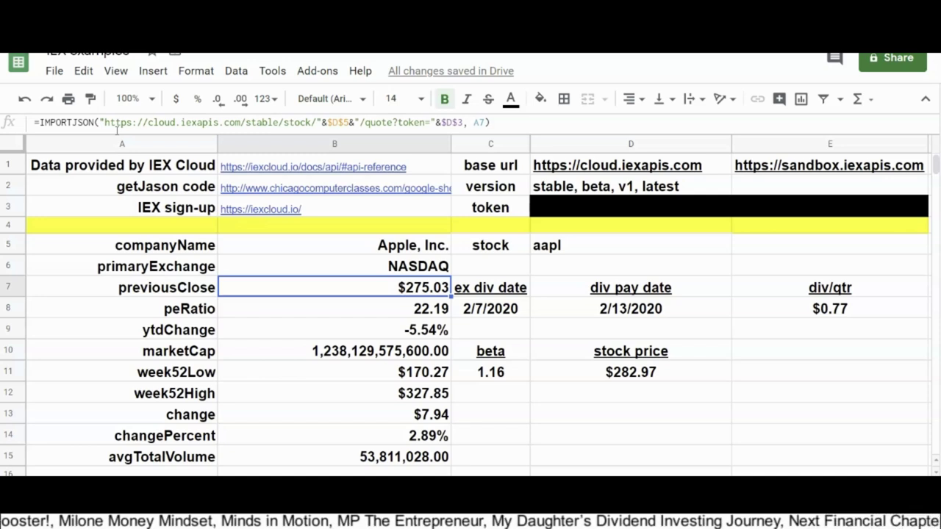
# Create a new blank Google Sheets spreadsheet in a new browser tab
pyautogui.click(335, 188)
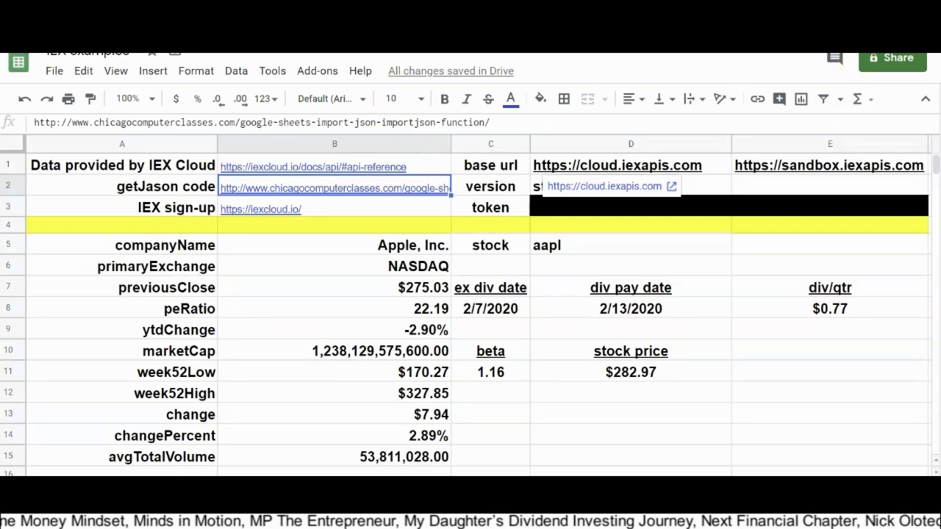
pyautogui.hotkey('ctrl', 't')
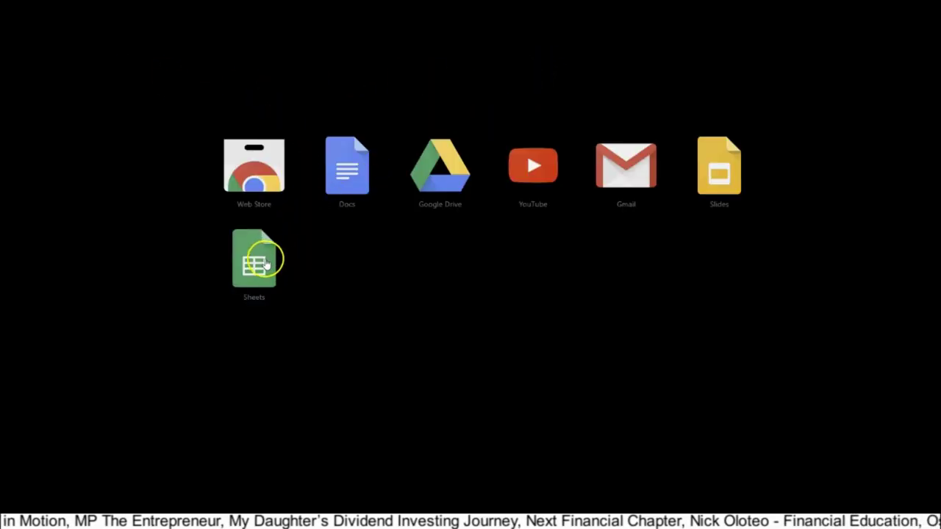
pyautogui.click(266, 265)
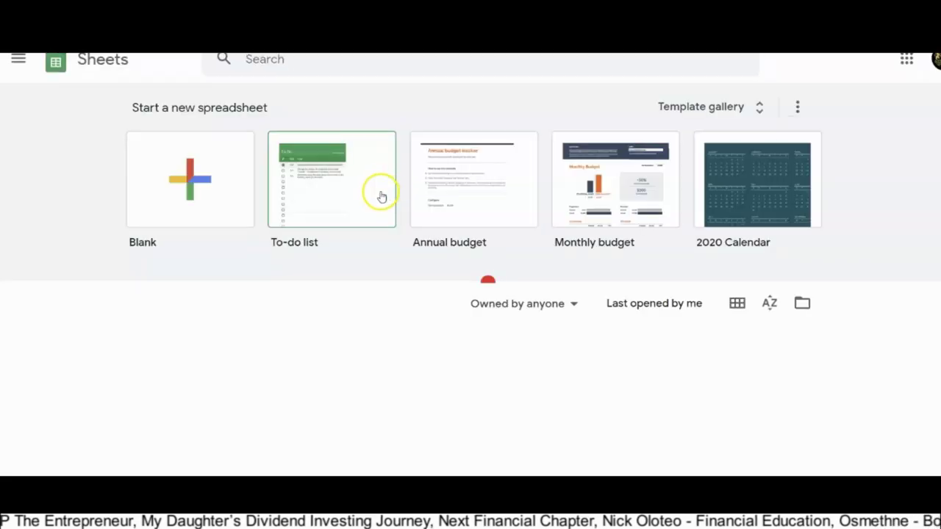
pyautogui.click(180, 189)
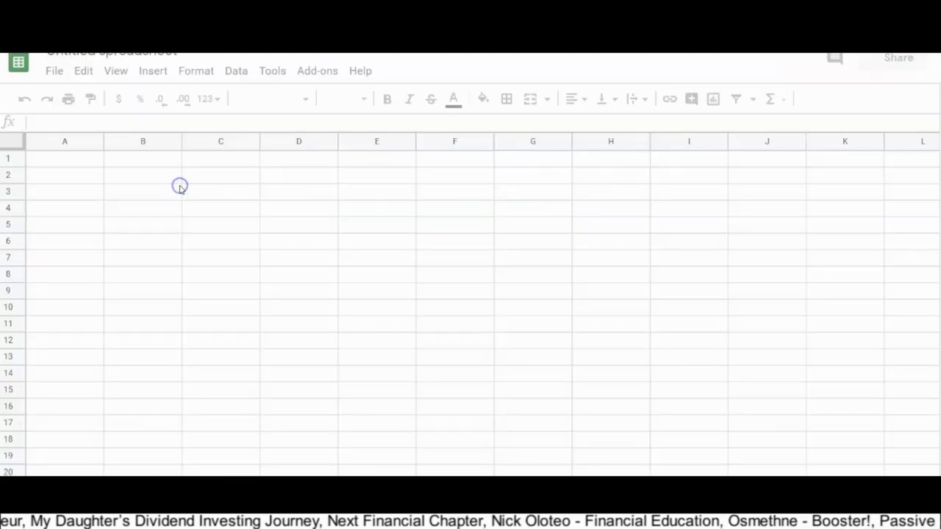
# Open the Script editor from the new spreadsheet's Tools menu
pyautogui.click(144, 172)
pyautogui.click(76, 162)
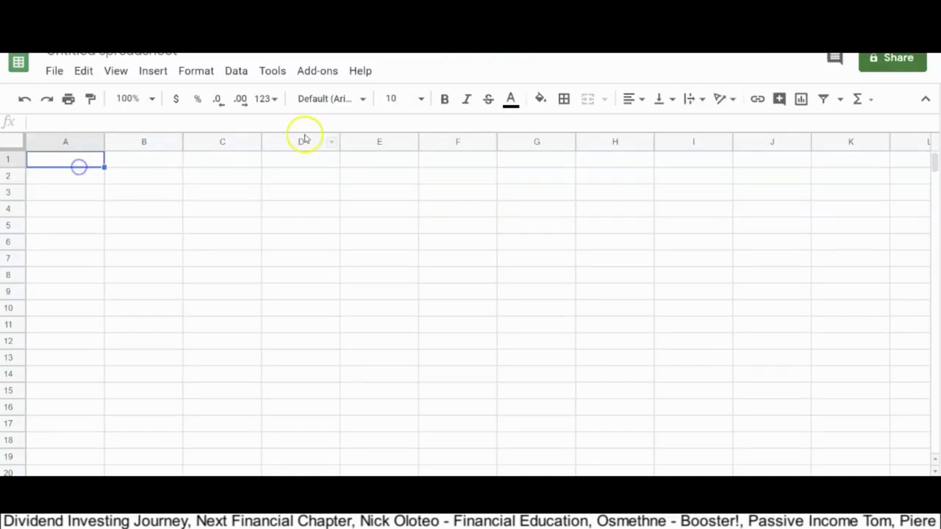
pyautogui.click(242, 73)
pyautogui.moveTo(267, 70)
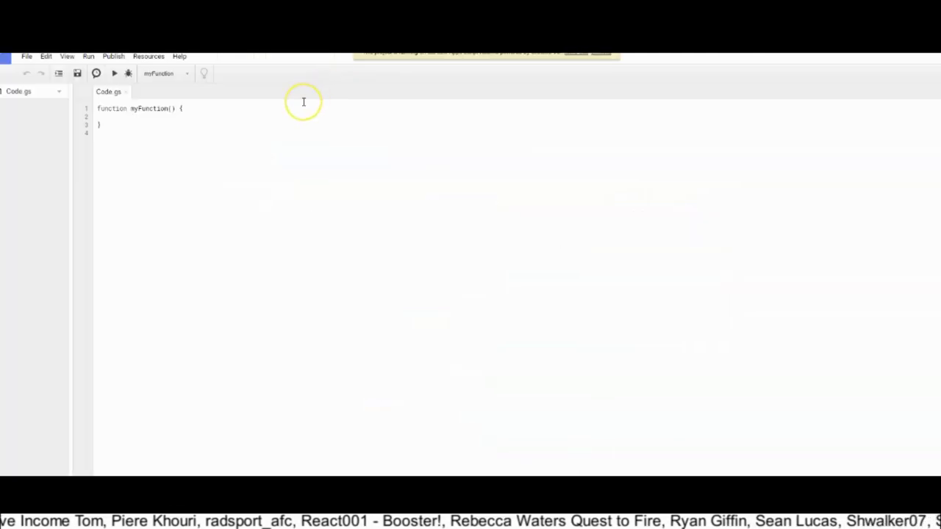
# Replace Code.gs with the pasted IMPORTJSON script and save the project as importfunc
pyautogui.hotkey('ctrl', 'a')
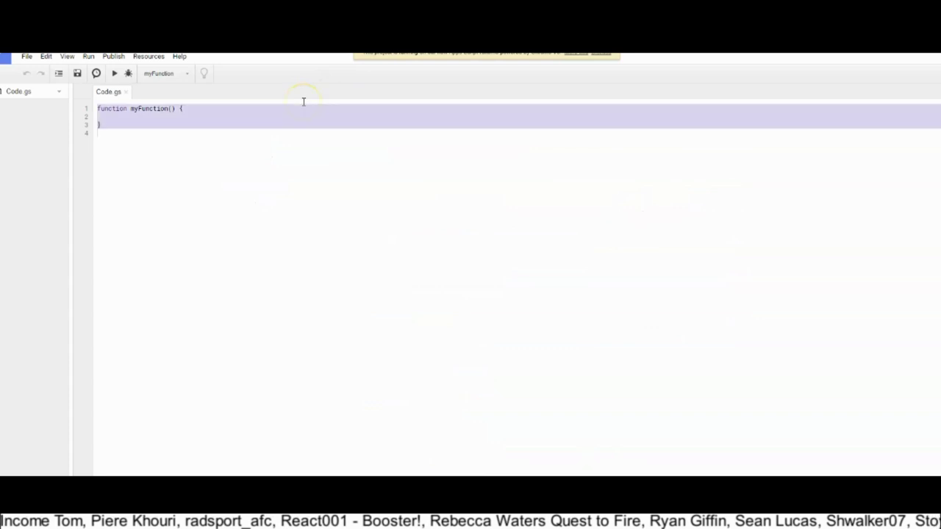
pyautogui.hotkey('ctrl', 'v')
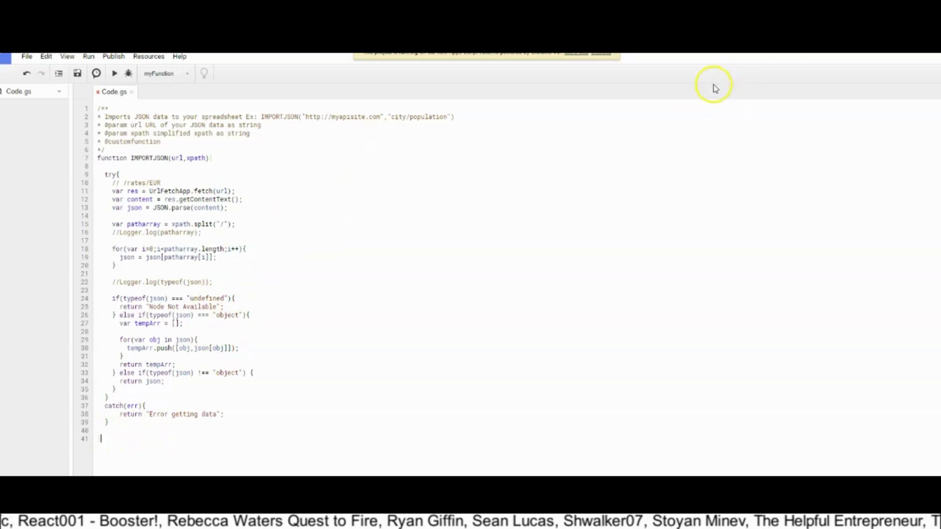
pyautogui.click(77, 74)
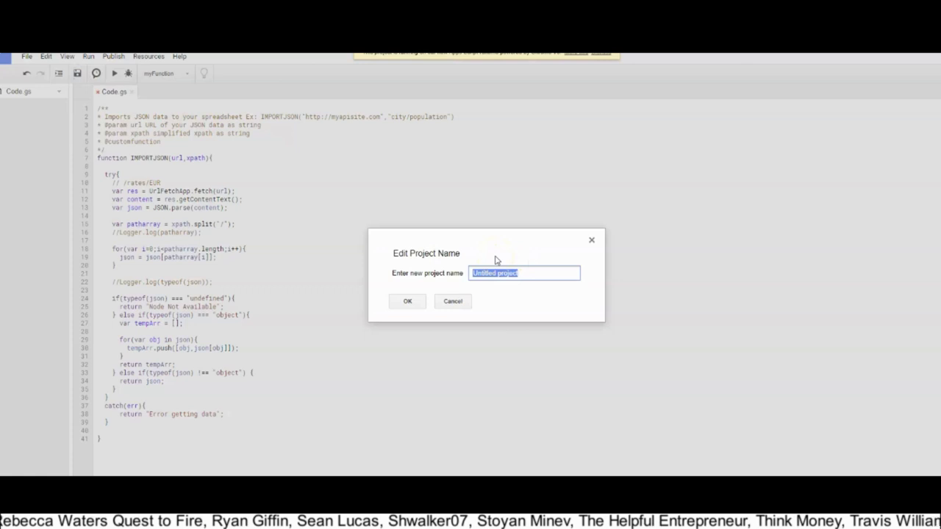
pyautogui.write('importfunc')
pyautogui.press('Return')
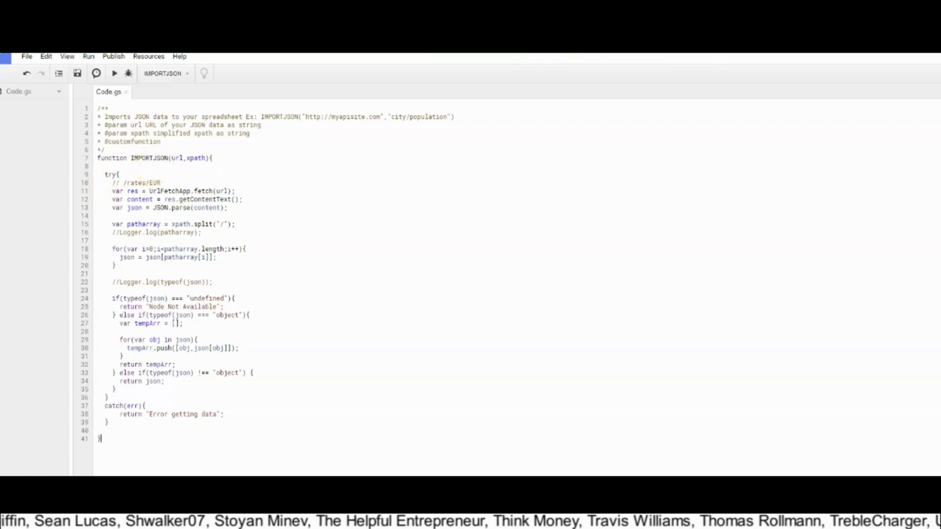
pyautogui.hotkey('ctrl', 'Tab')
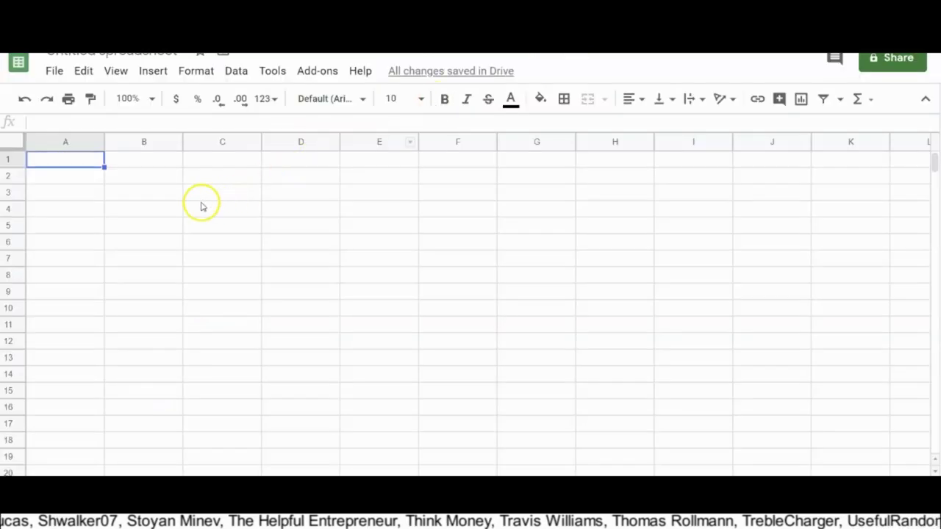
# Check that =import in A1 suggests IMPORTJSON, cancel the entry, and inspect B6's IMPORTJSON formula
pyautogui.press('Return')
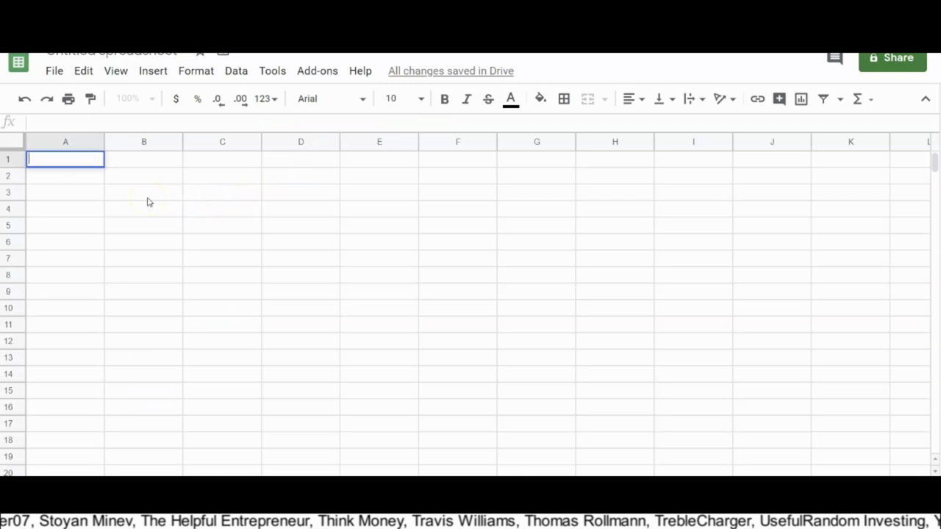
pyautogui.write('=import')
pyautogui.press('Down')
pyautogui.press('Down')
pyautogui.press('Down')
pyautogui.press('Down')
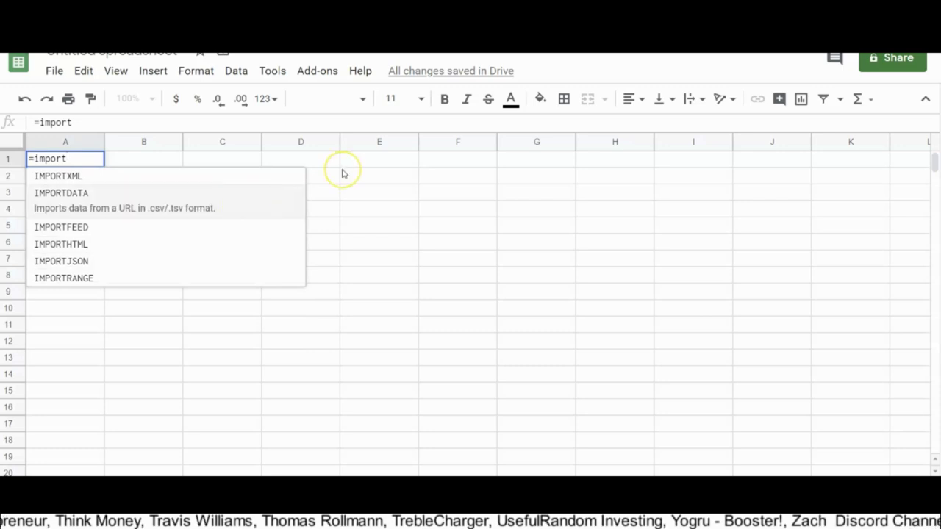
pyautogui.press('Escape')
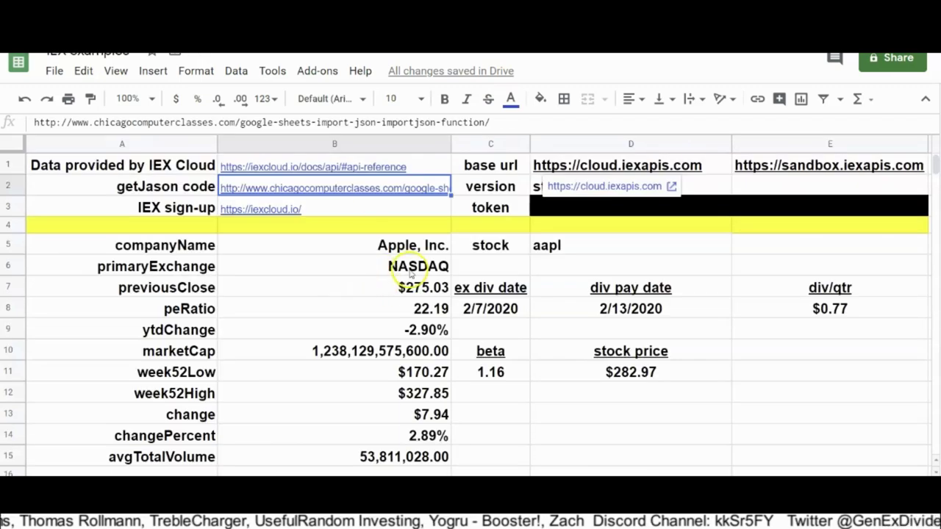
pyautogui.click(412, 269)
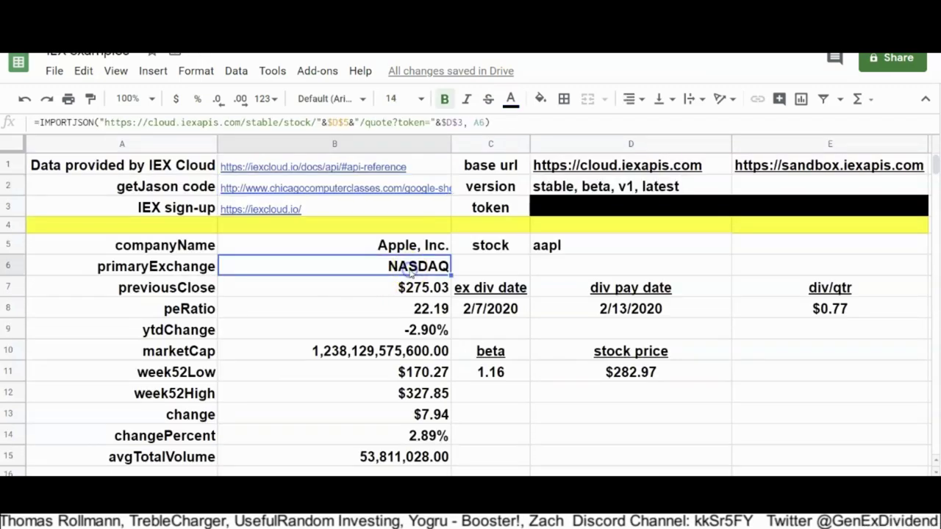
pyautogui.click(406, 292)
pyautogui.click(426, 329)
pyautogui.click(416, 353)
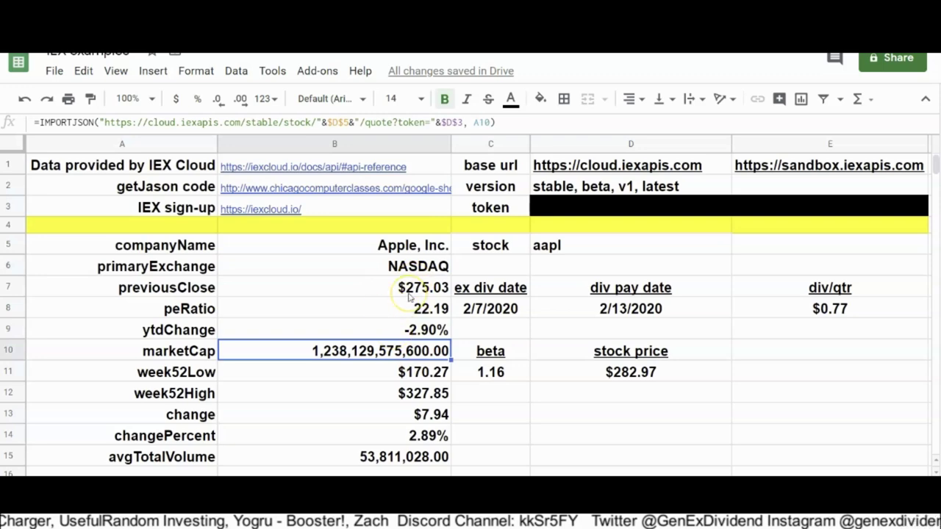